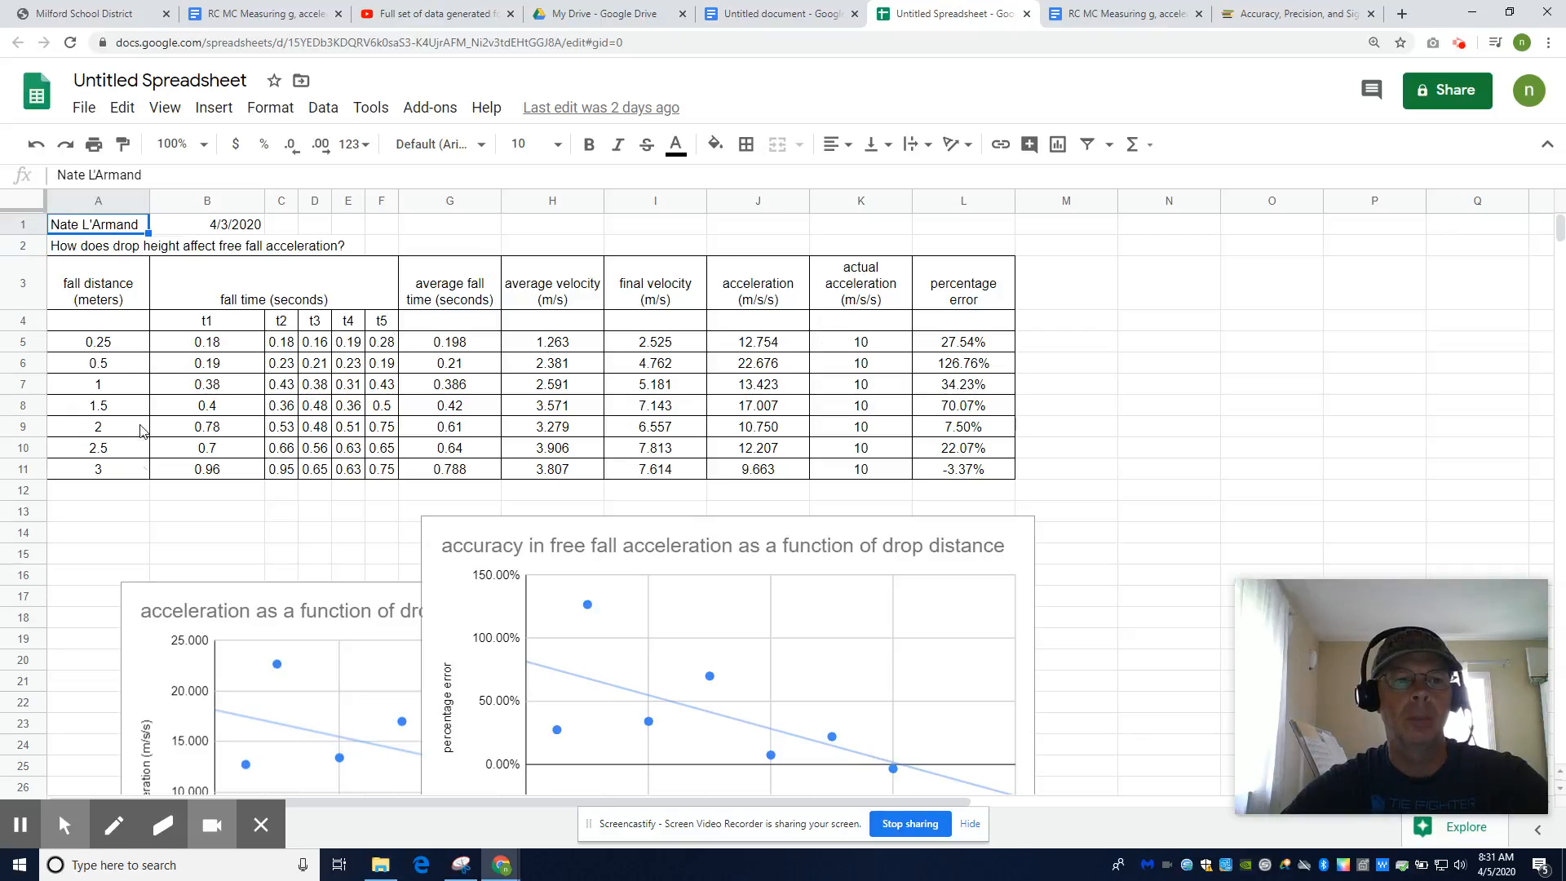
# Review the ball-drop video and the report's chart, then return to the data spreadsheet
pyautogui.click(402, 15)
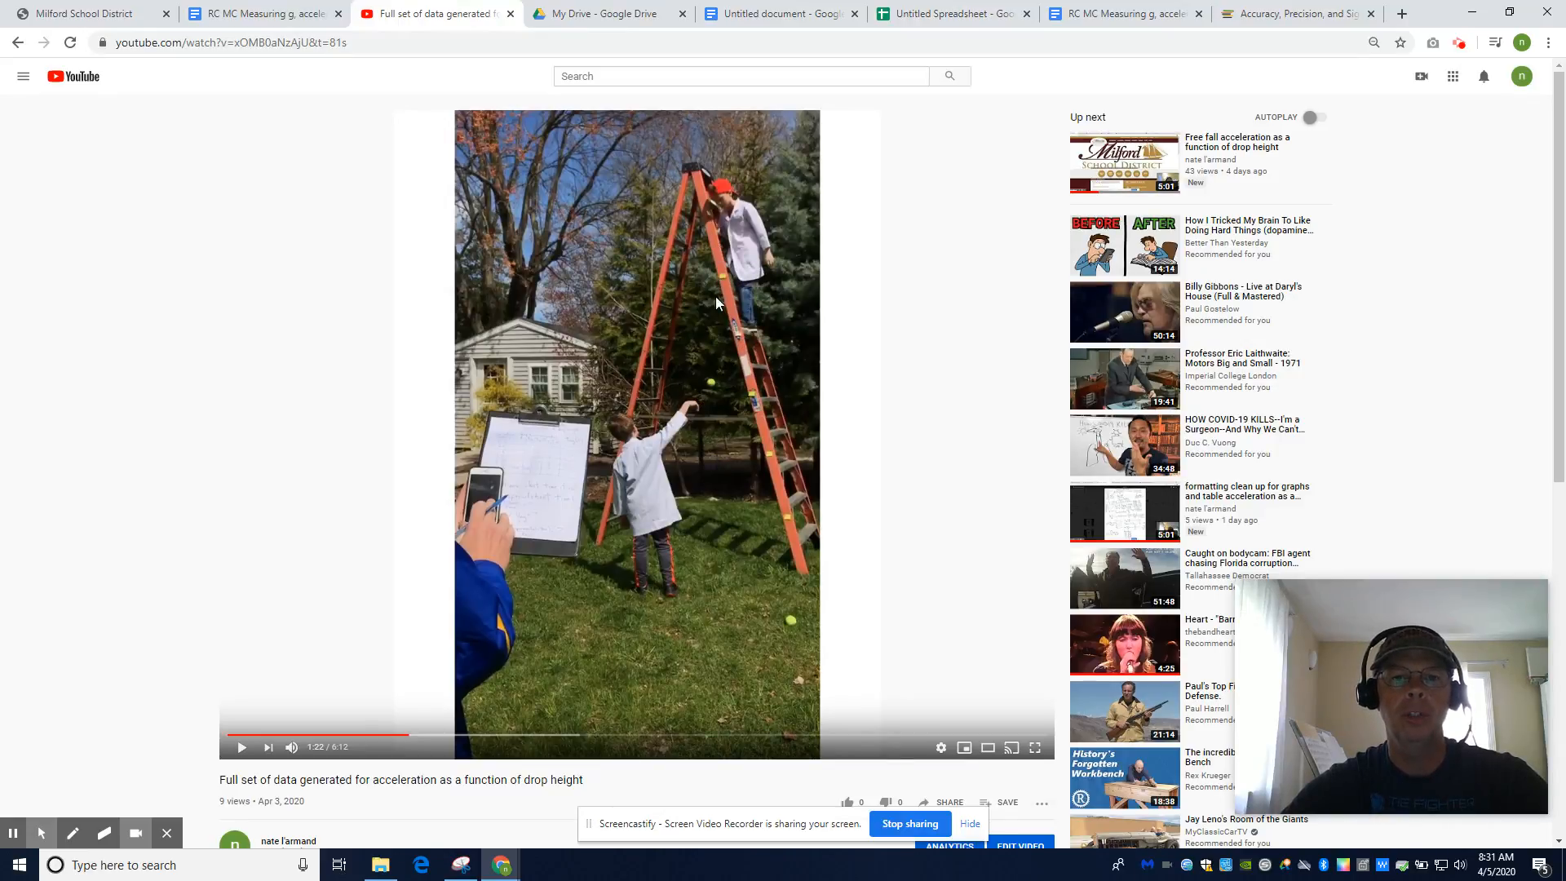
pyautogui.click(979, 13)
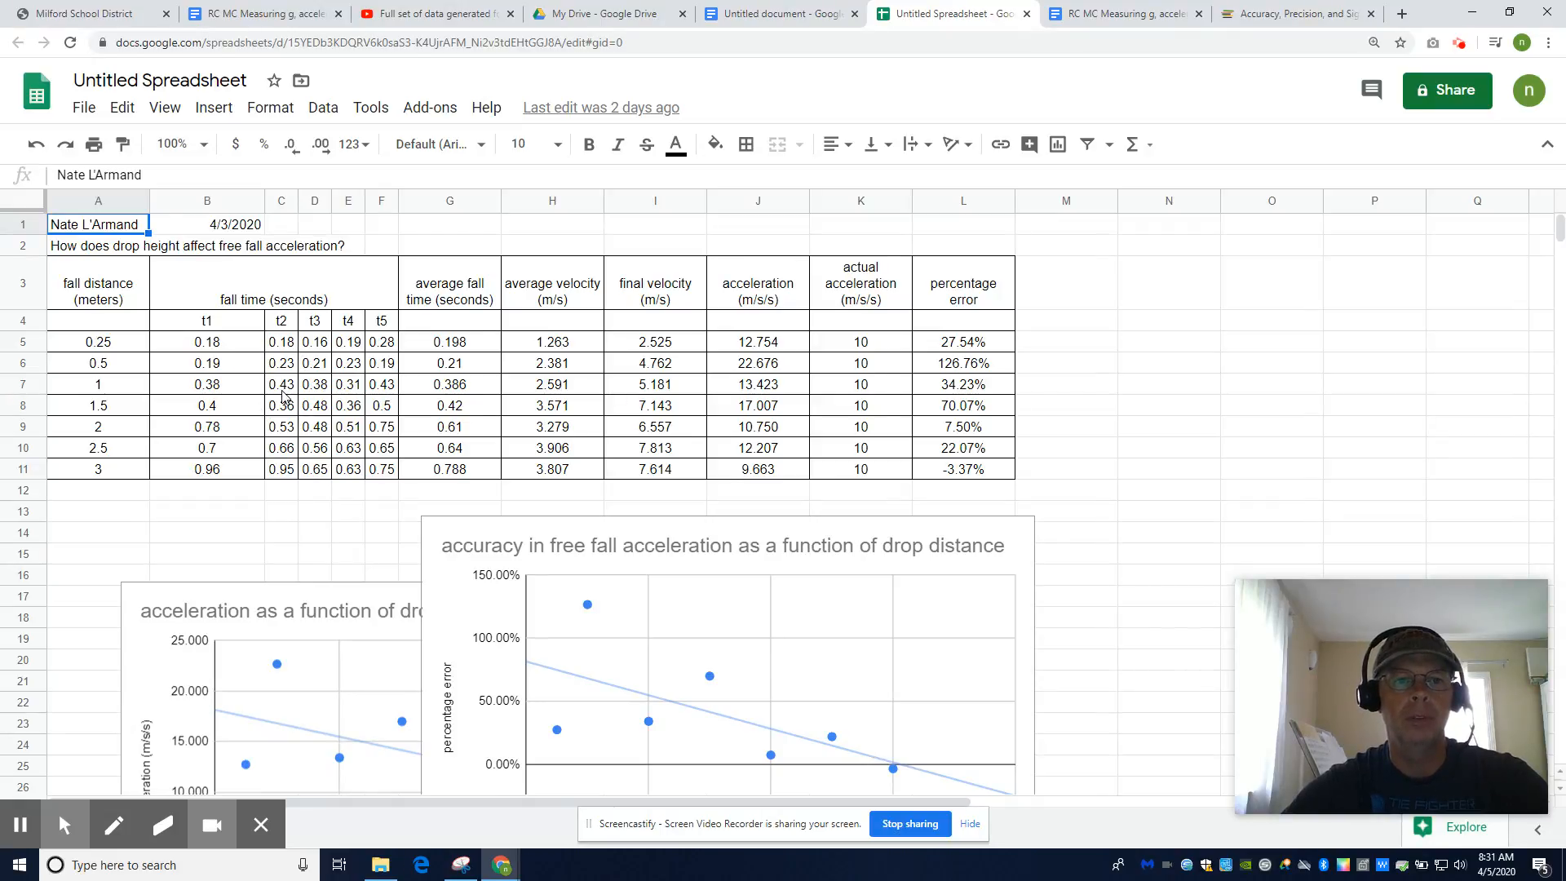
pyautogui.click(808, 13)
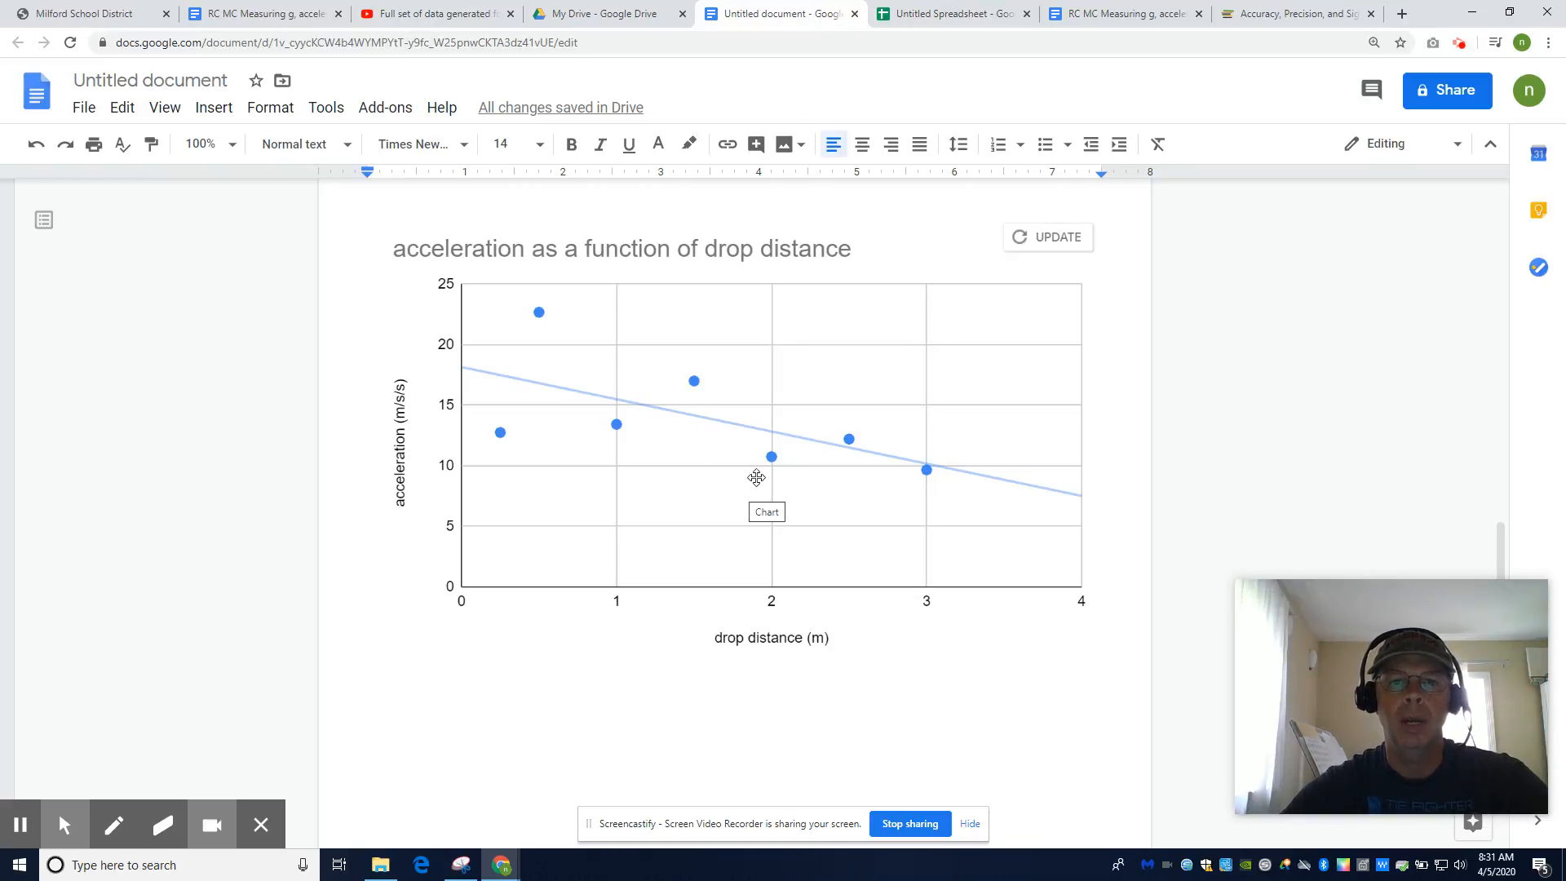
pyautogui.click(951, 17)
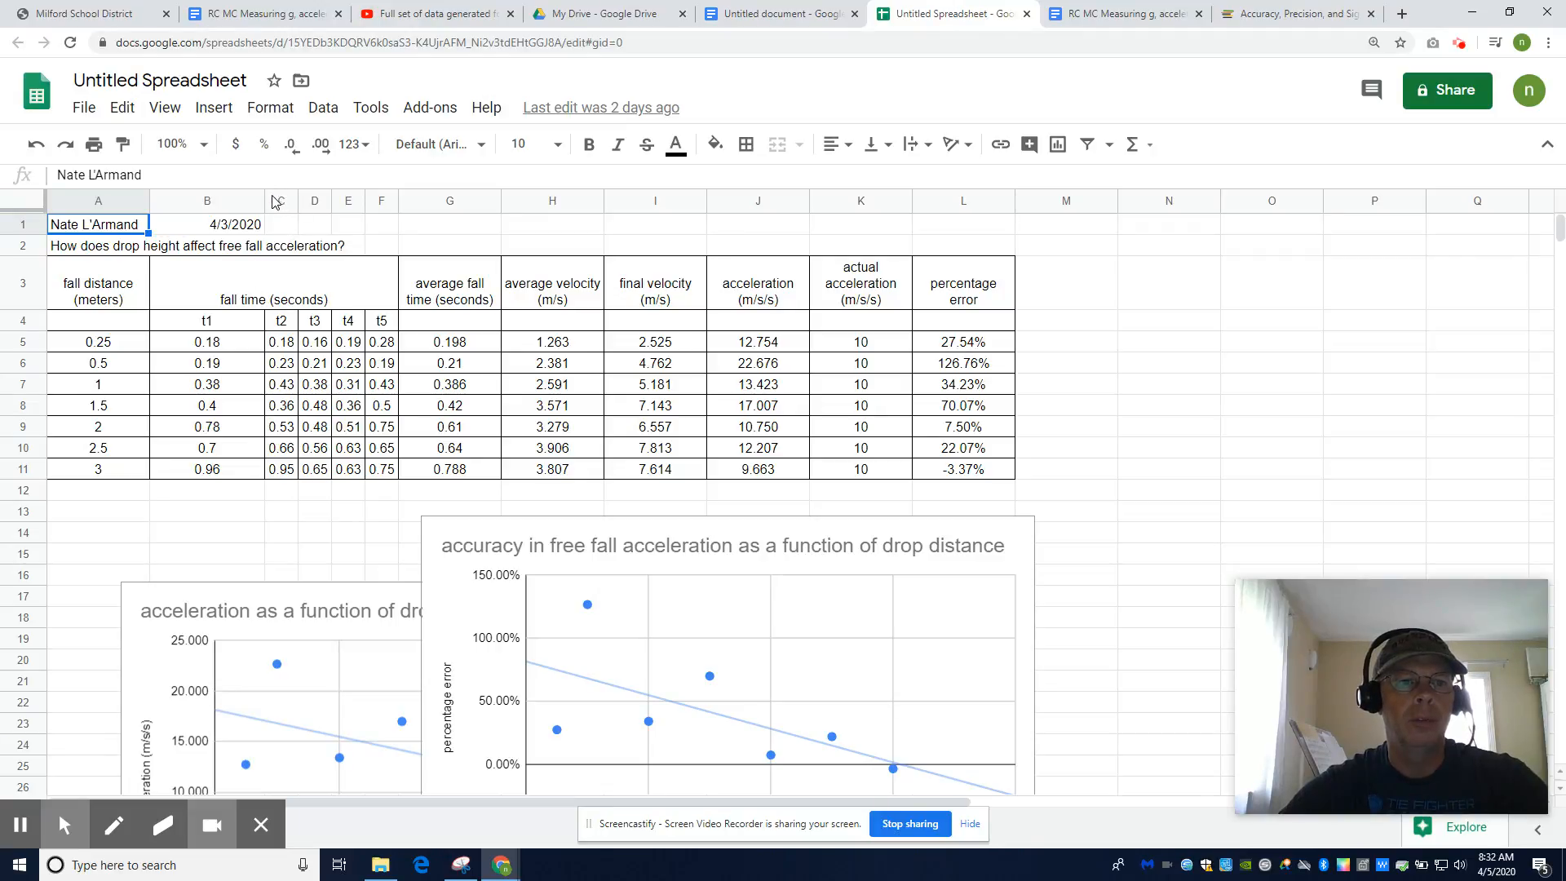
# Insert a blank row above row 2 and move the date from B1 into A2
pyautogui.moveTo(262, 202); pyautogui.dragTo(213, 227)
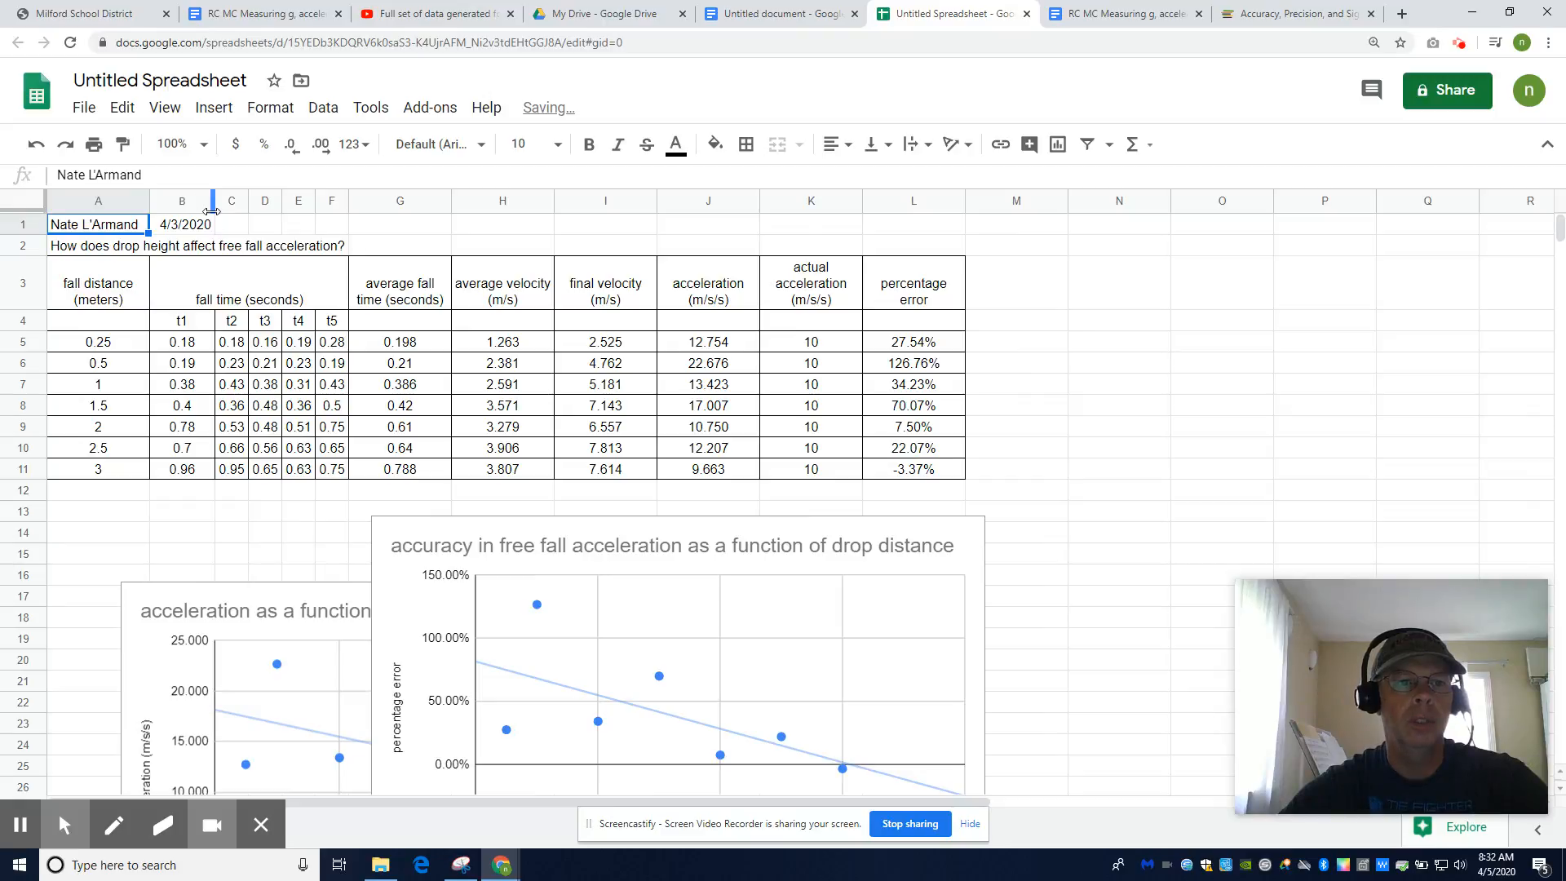
pyautogui.moveTo(246, 201); pyautogui.dragTo(262, 200)
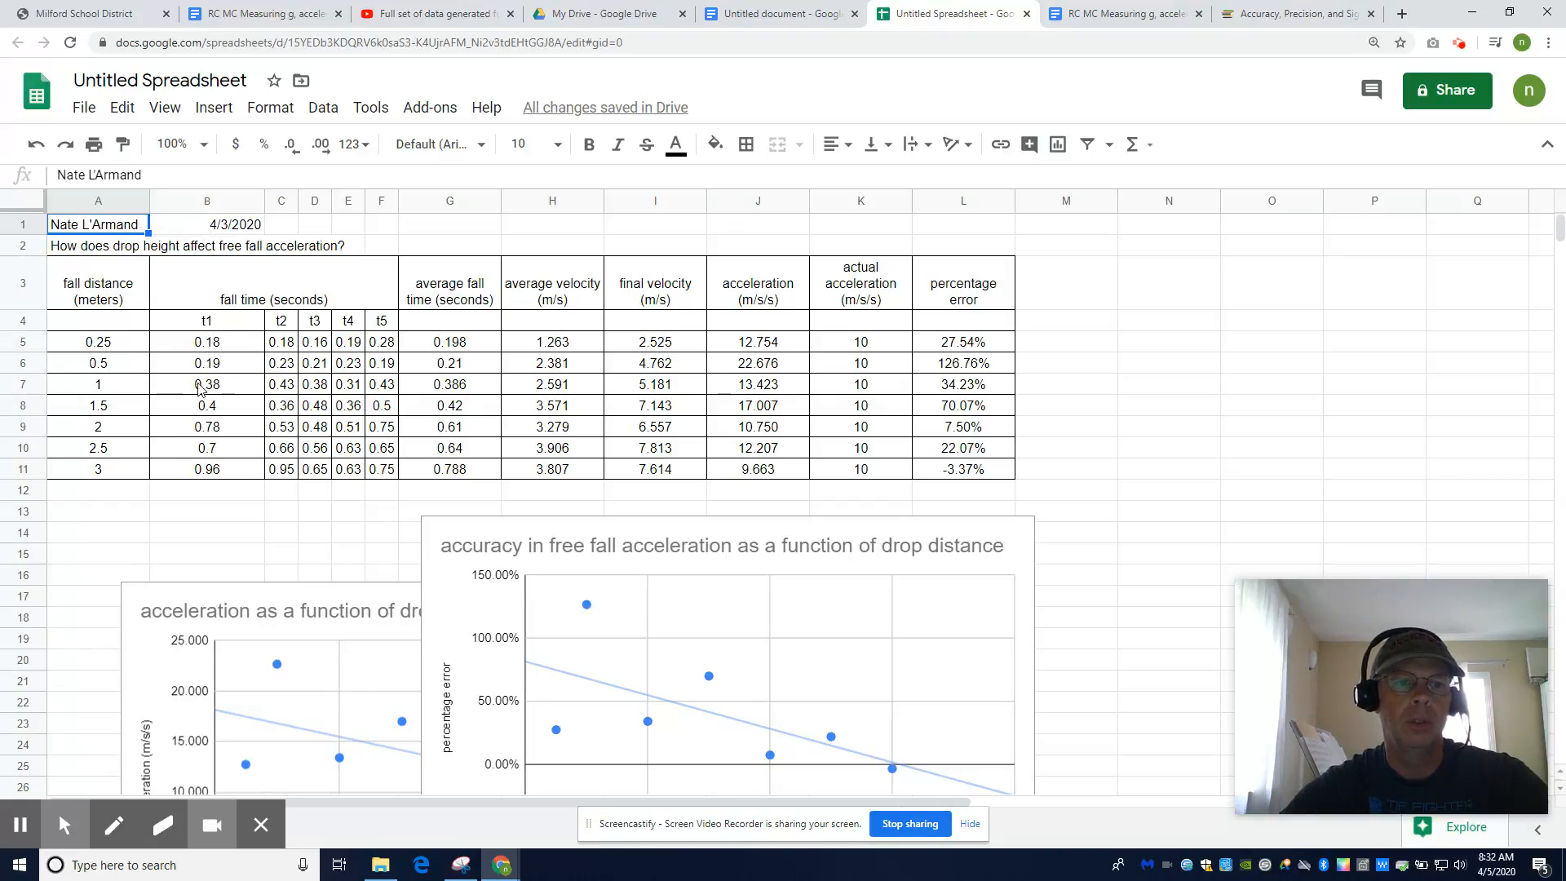
pyautogui.rightClick(22, 252)
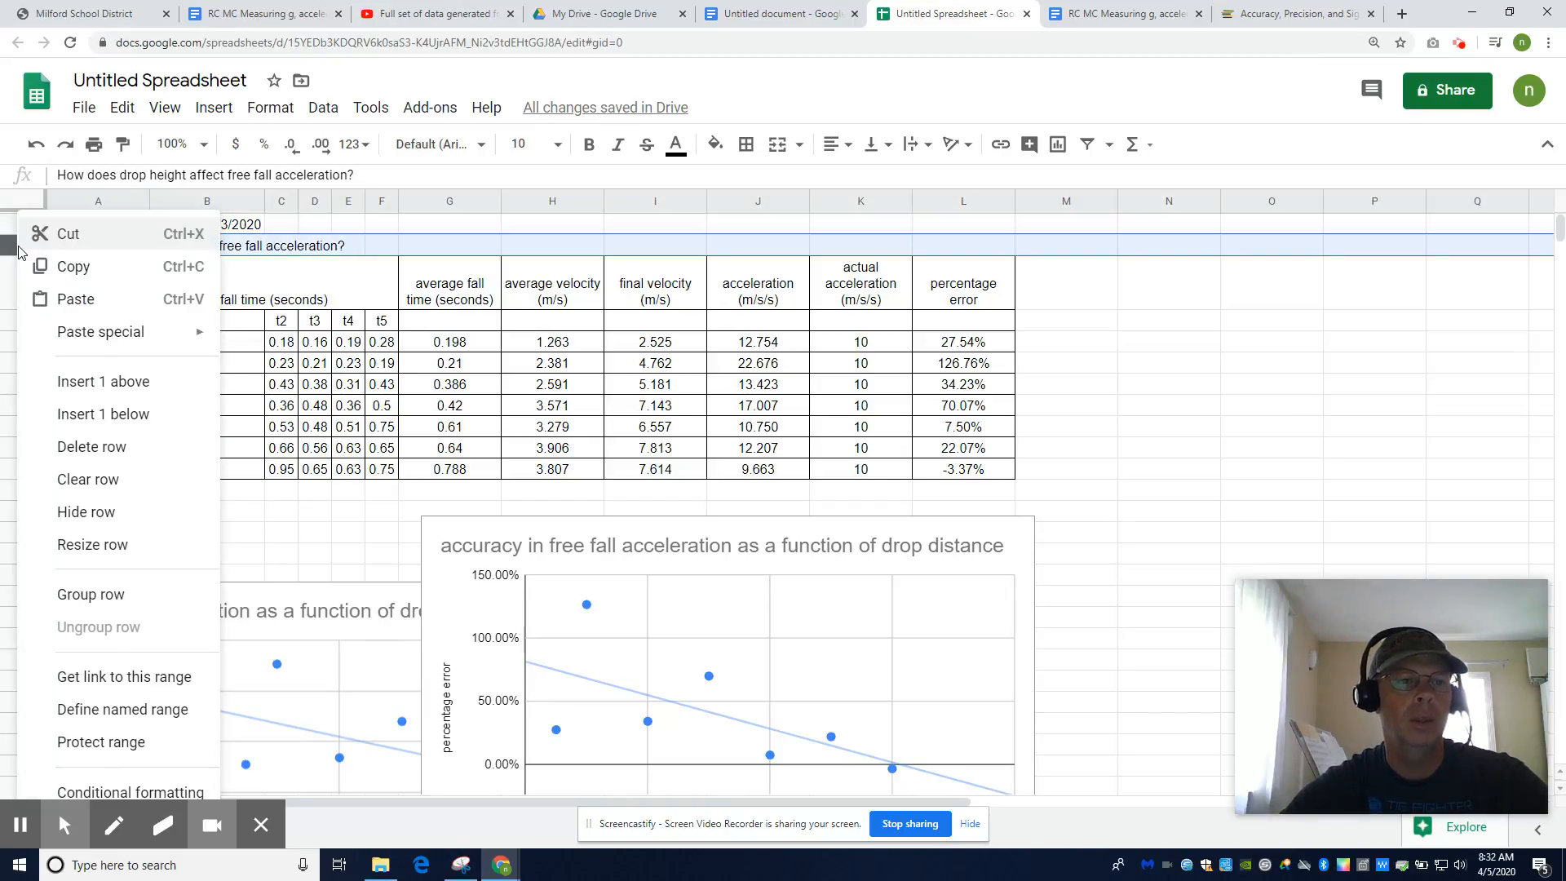
pyautogui.click(74, 383)
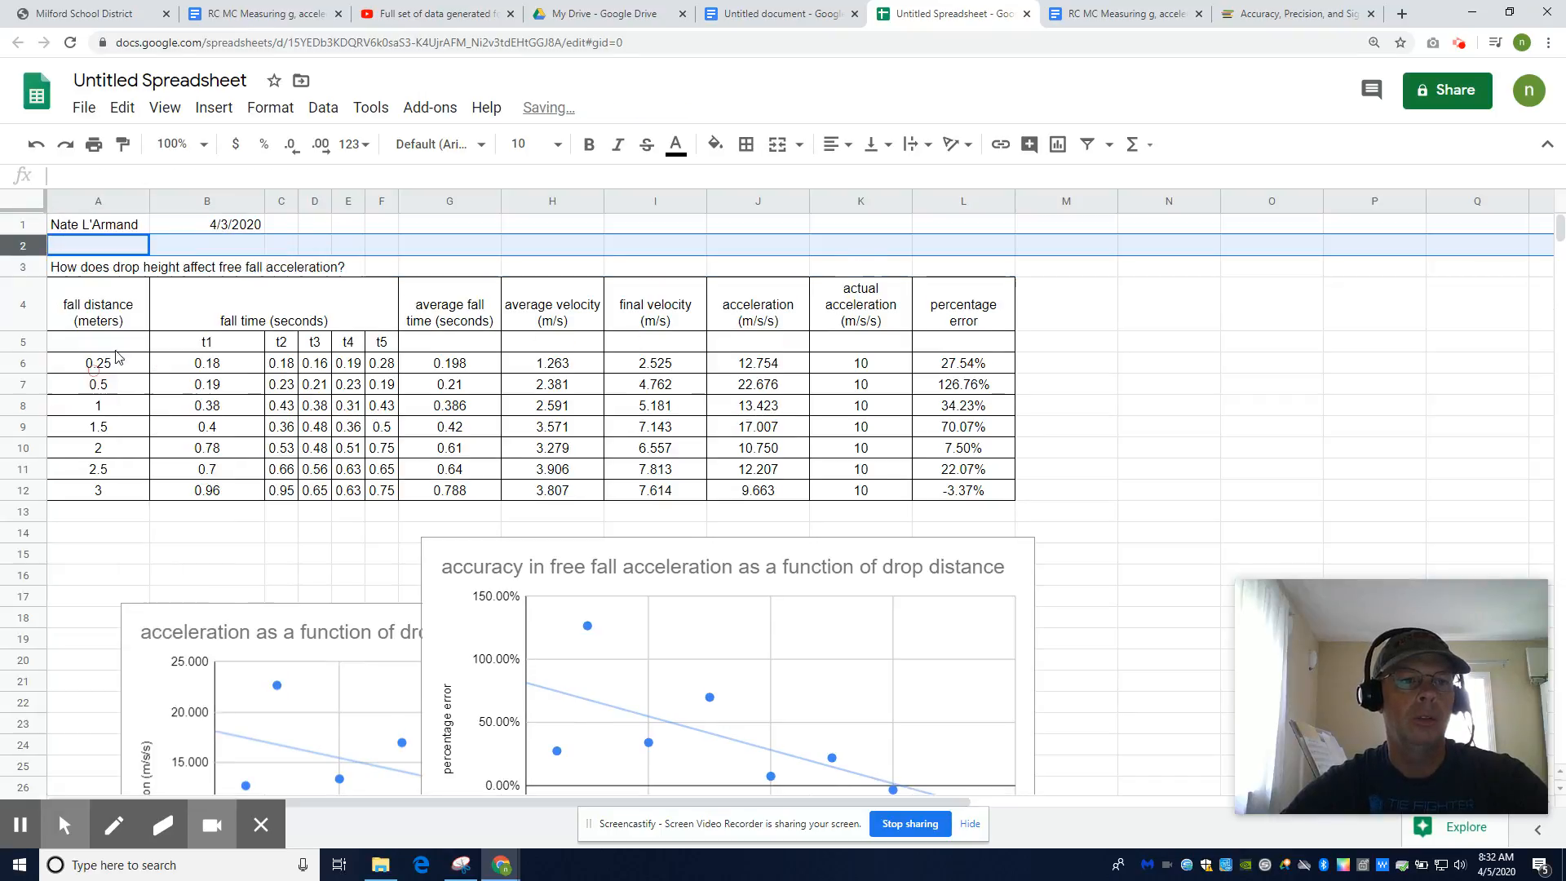
pyautogui.click(229, 224)
pyautogui.hotkey('ctrl', 'c')
pyautogui.click(109, 253)
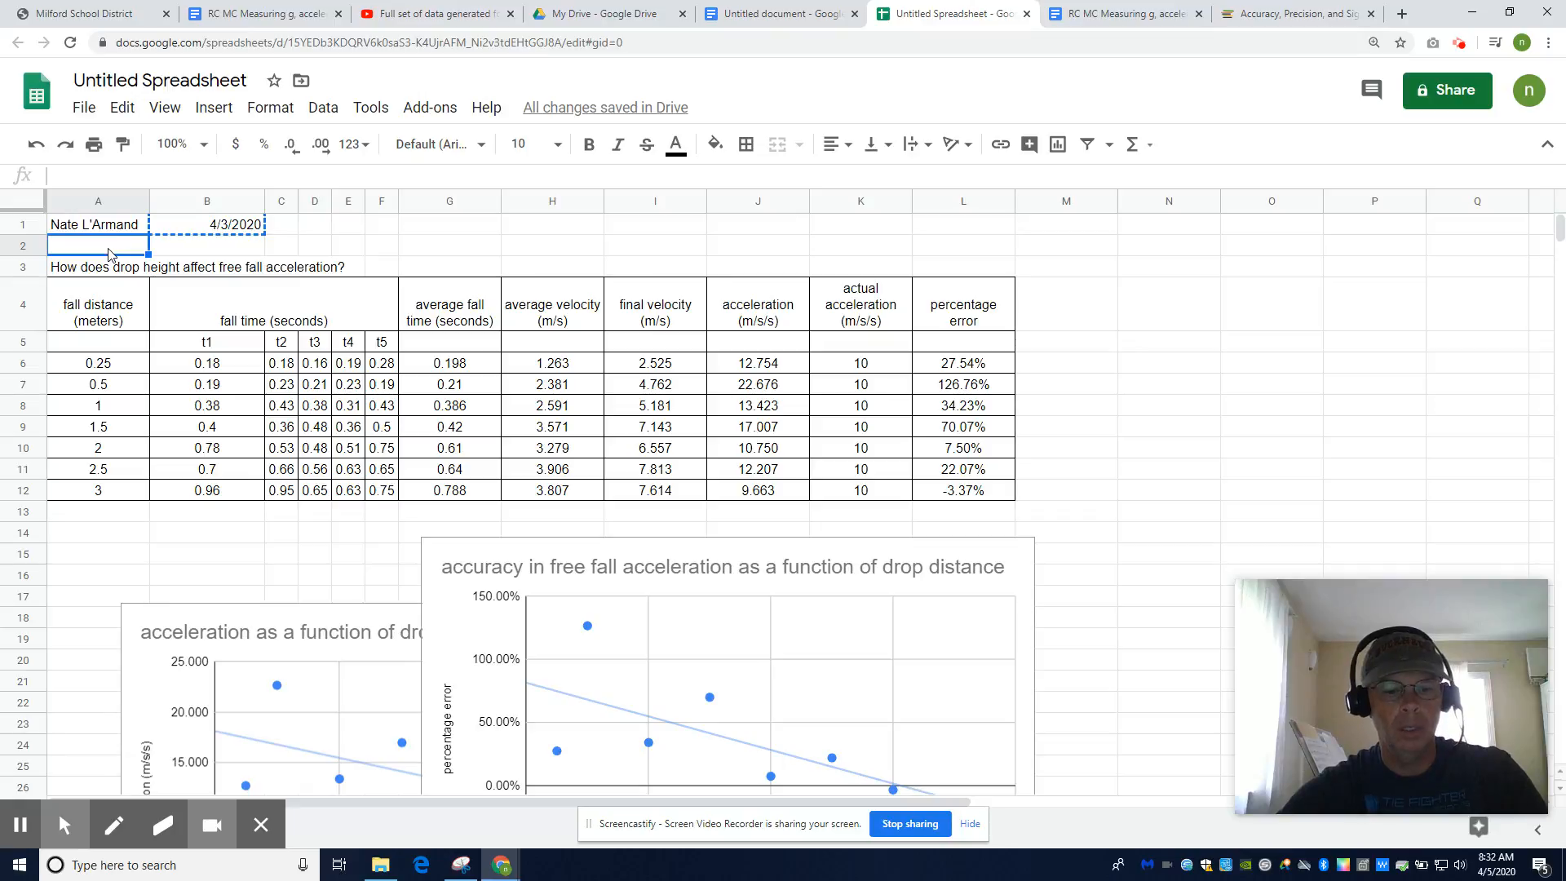
pyautogui.hotkey('ctrl', 'v')
# Narrow column B so the t1 column matches the width of the other times
pyautogui.click(207, 362)
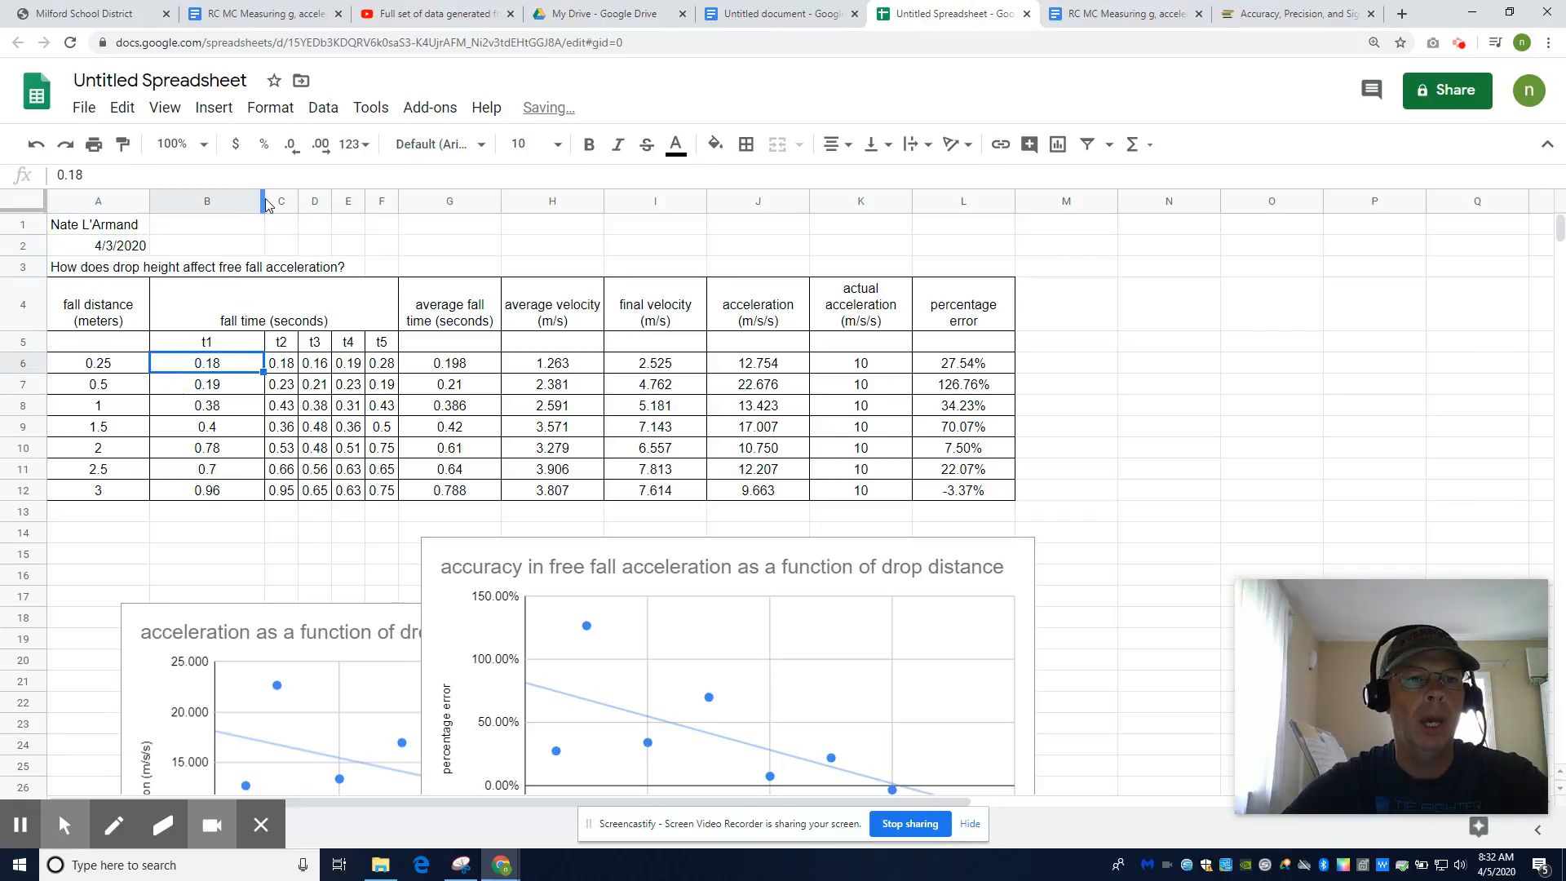
pyautogui.doubleClick(265, 201)
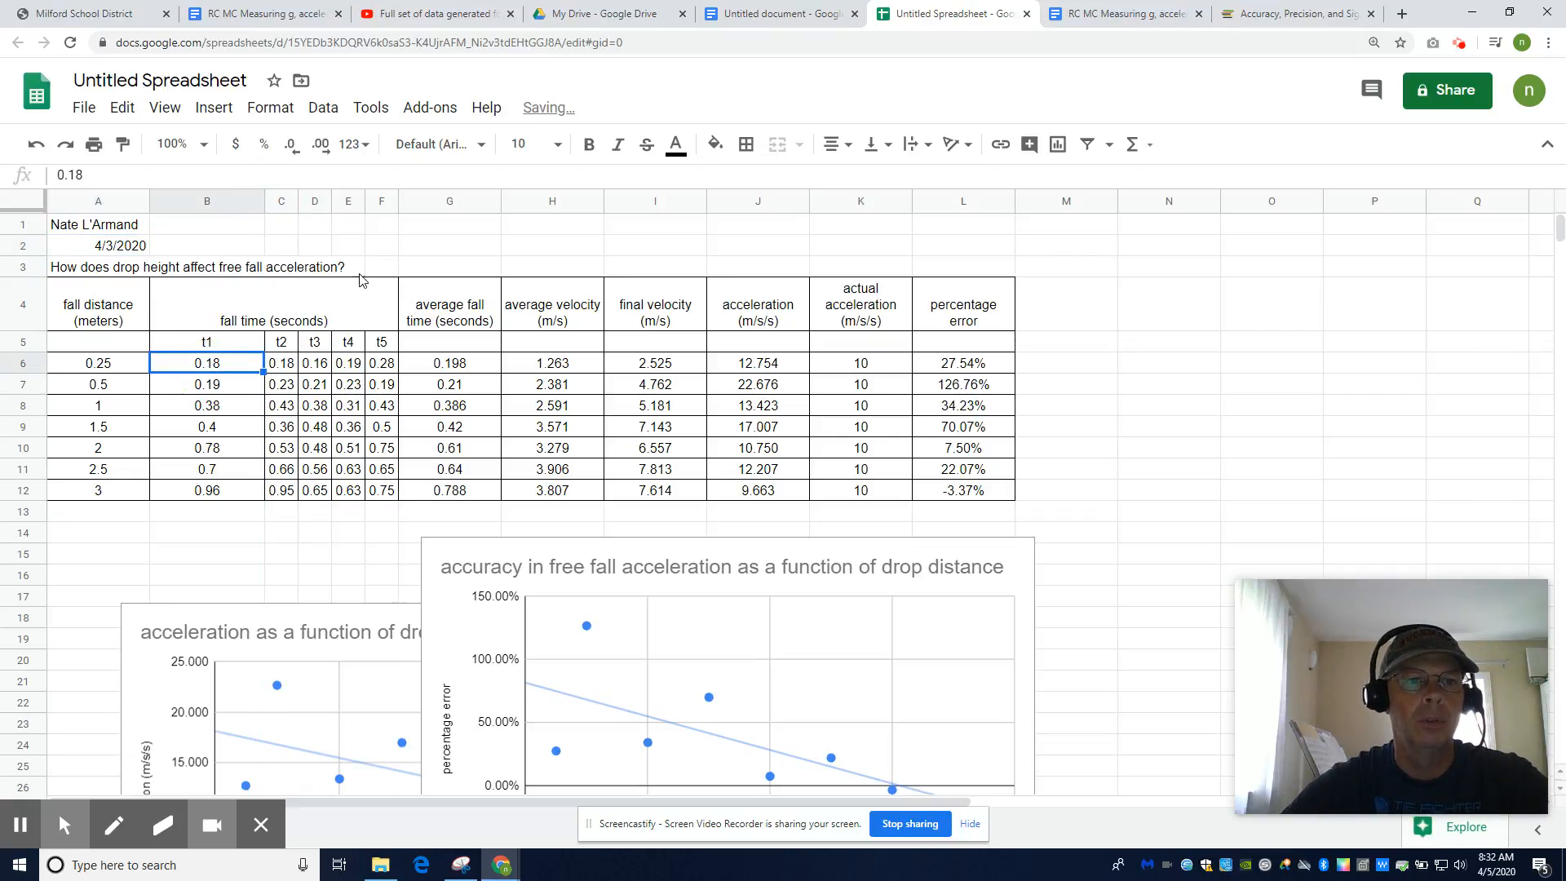
pyautogui.click(262, 201)
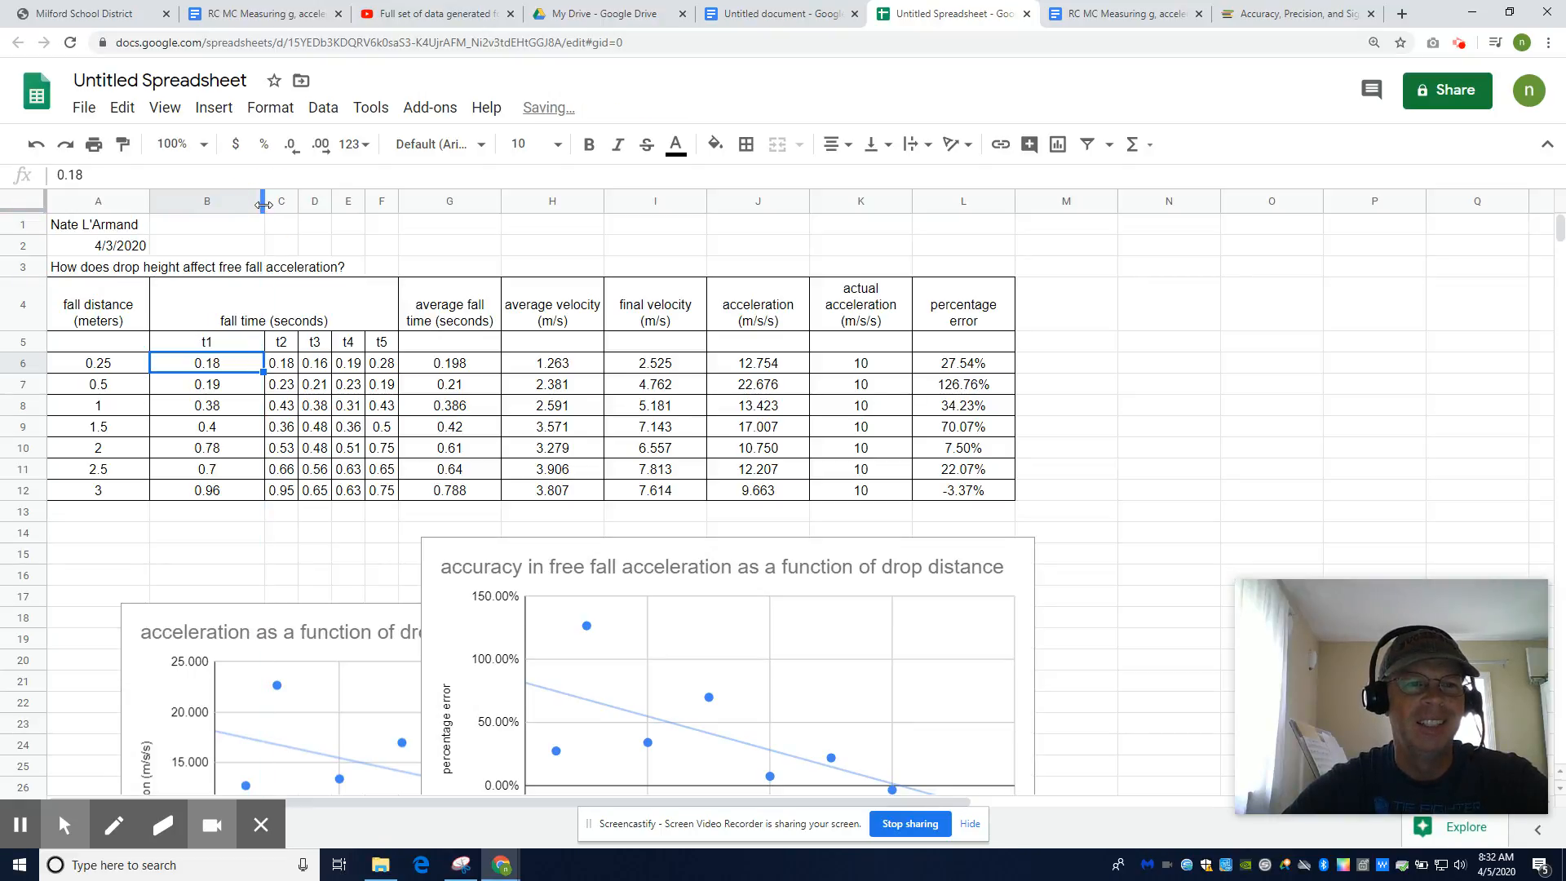
pyautogui.moveTo(263, 202); pyautogui.dragTo(186, 203)
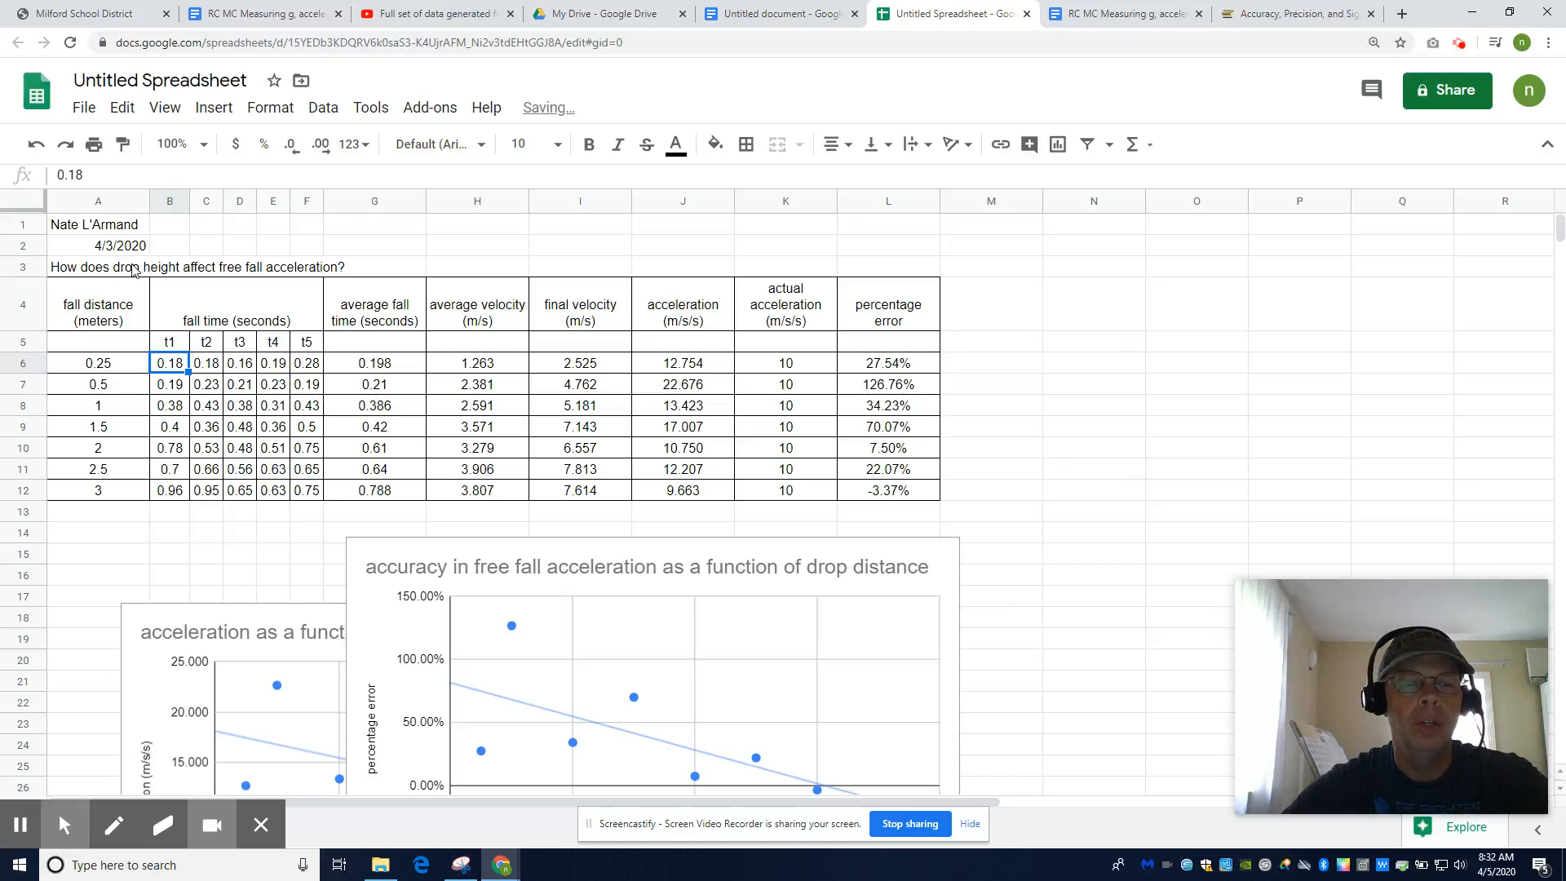
pyautogui.moveTo(96, 267); pyautogui.dragTo(886, 268)
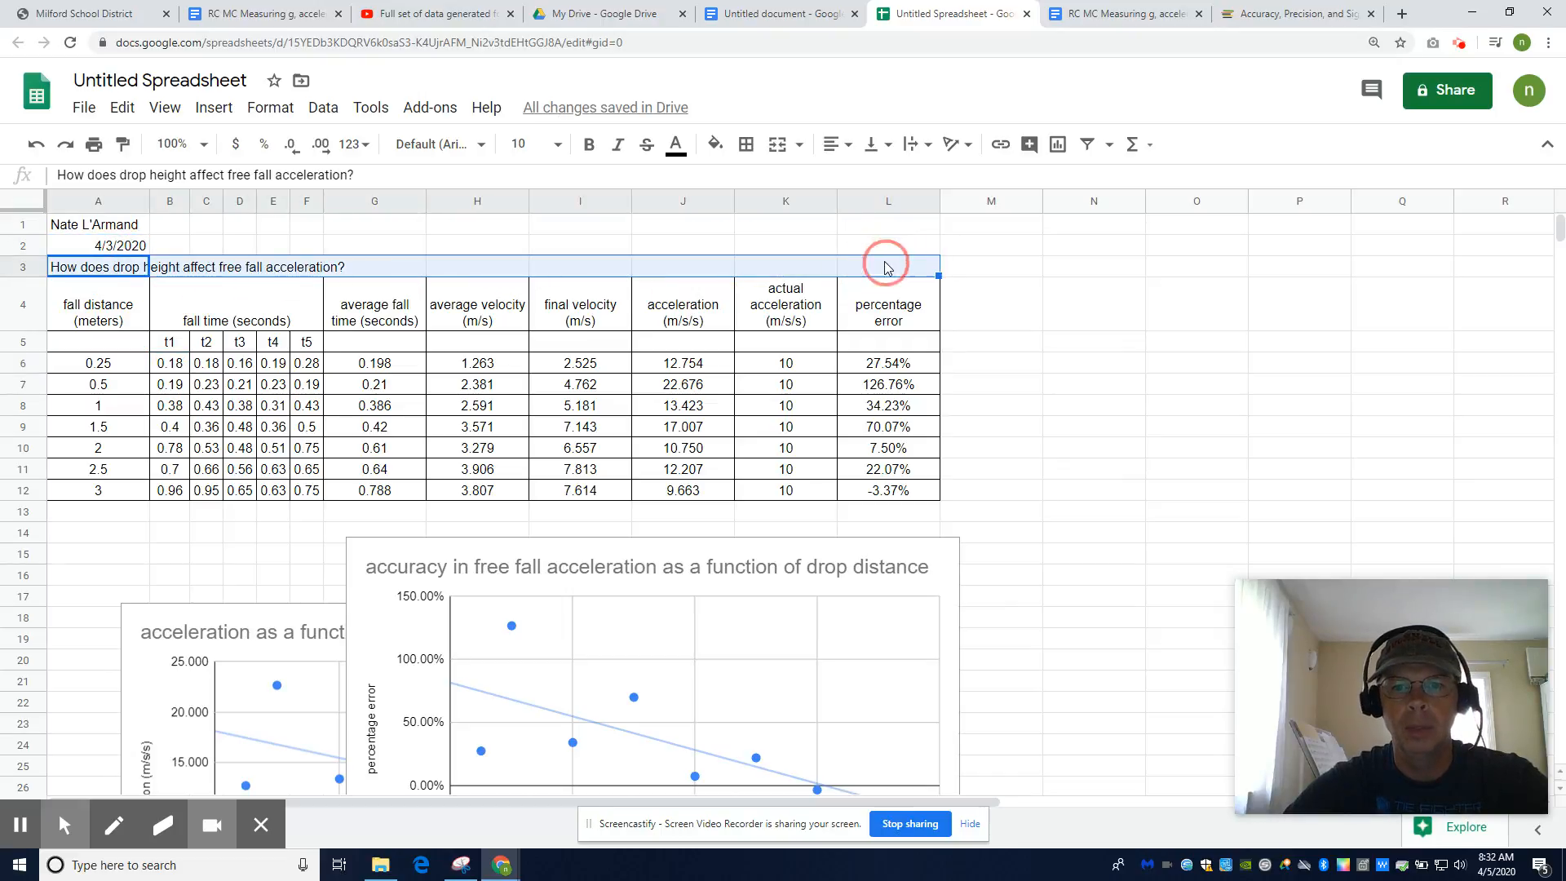
# Merge the question row A3:L3 into one centred cell with all borders
pyautogui.click(800, 145)
pyautogui.click(815, 213)
pyautogui.click(835, 144)
pyautogui.click(860, 181)
pyautogui.click(1117, 381)
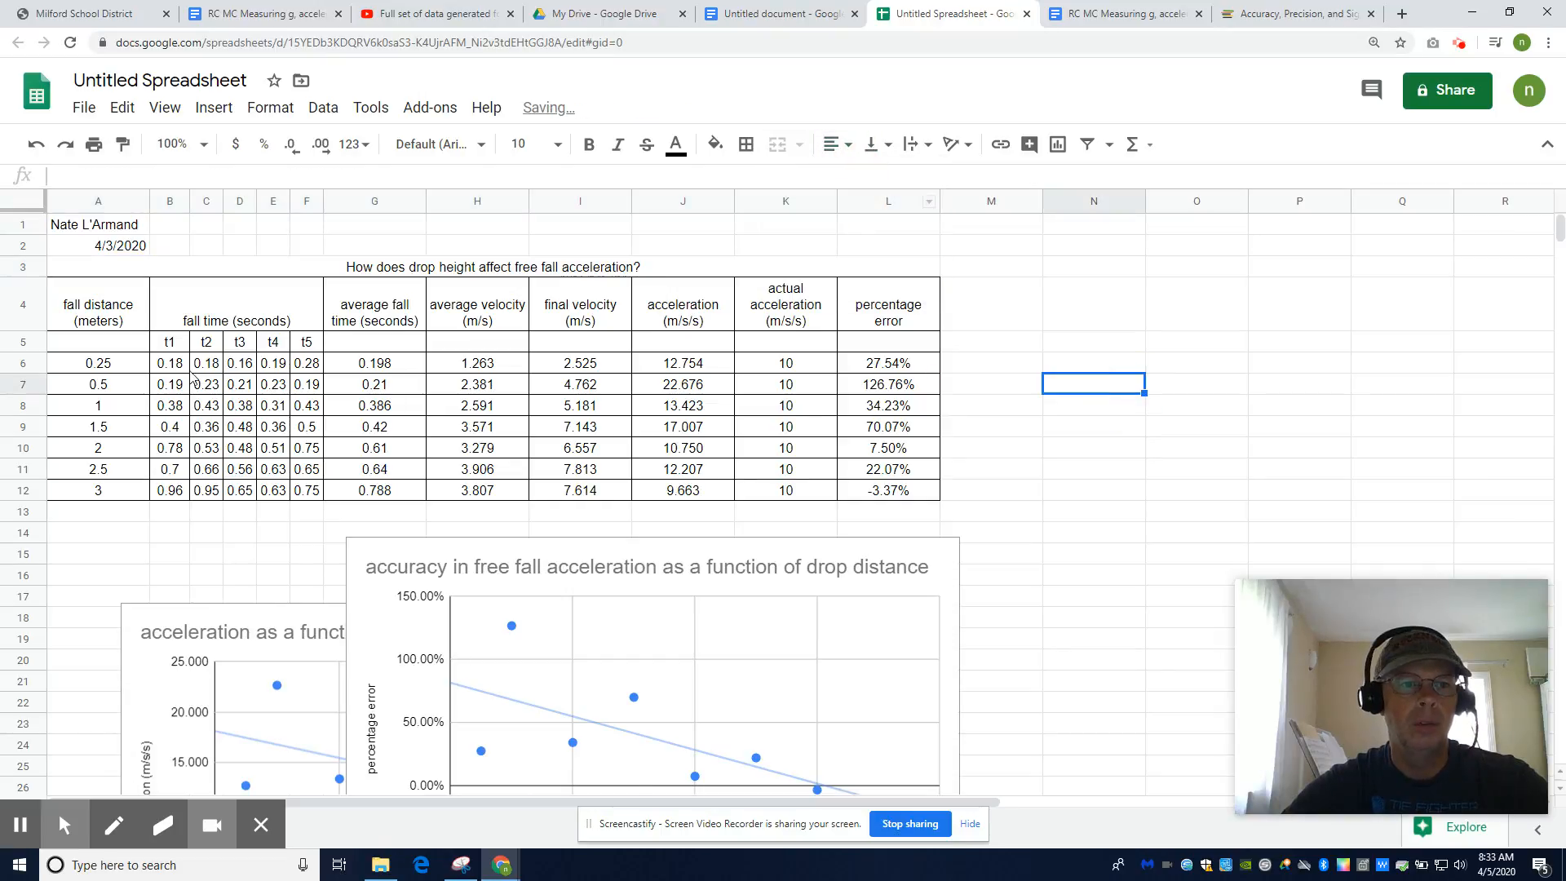
pyautogui.click(84, 267)
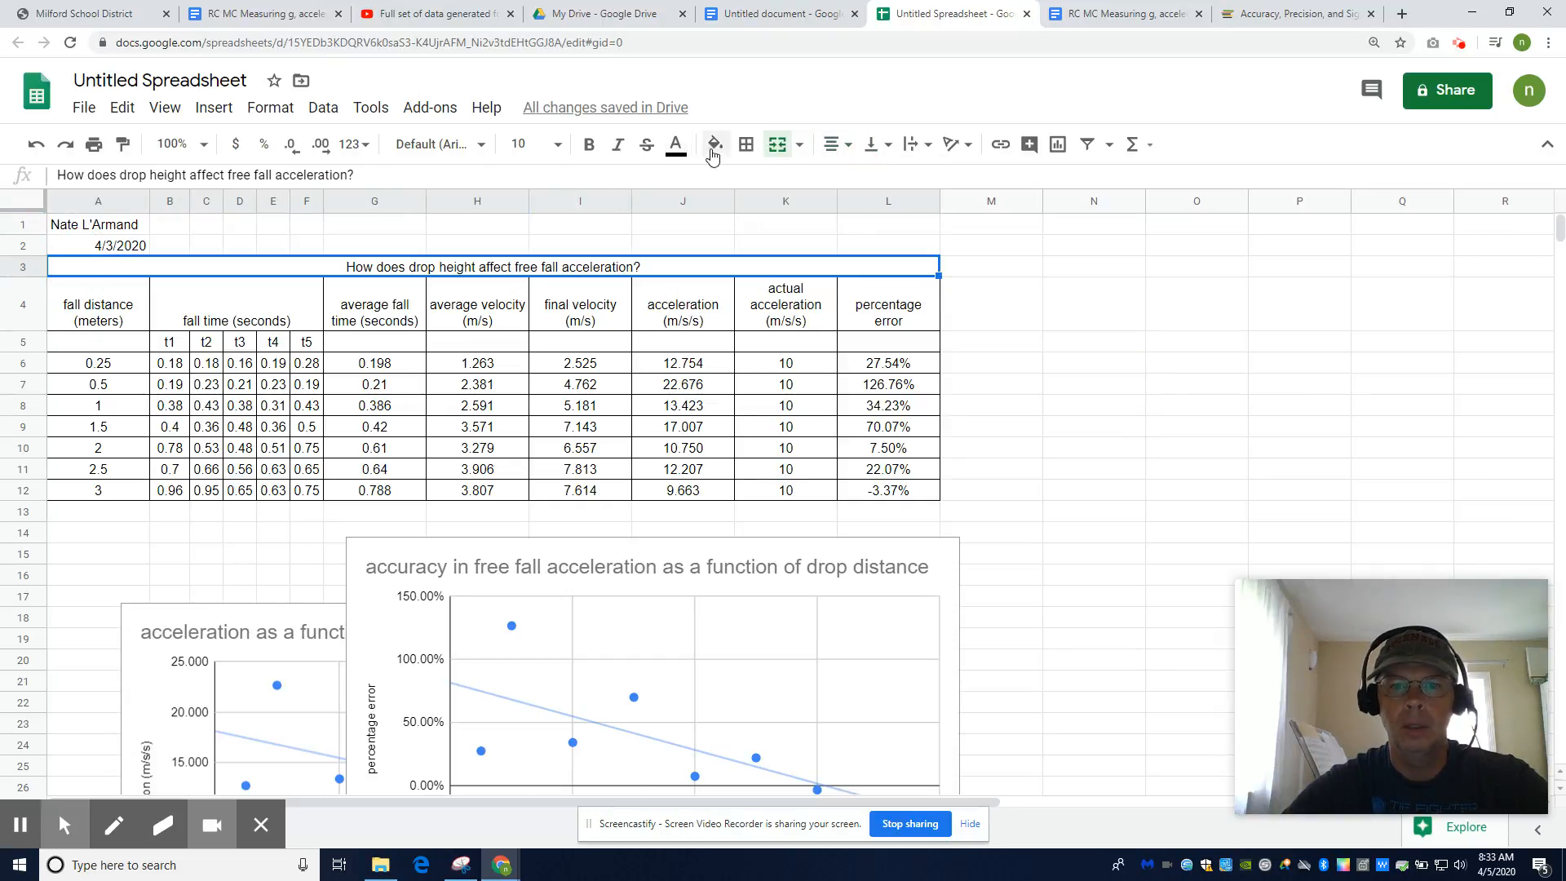
pyautogui.click(744, 155)
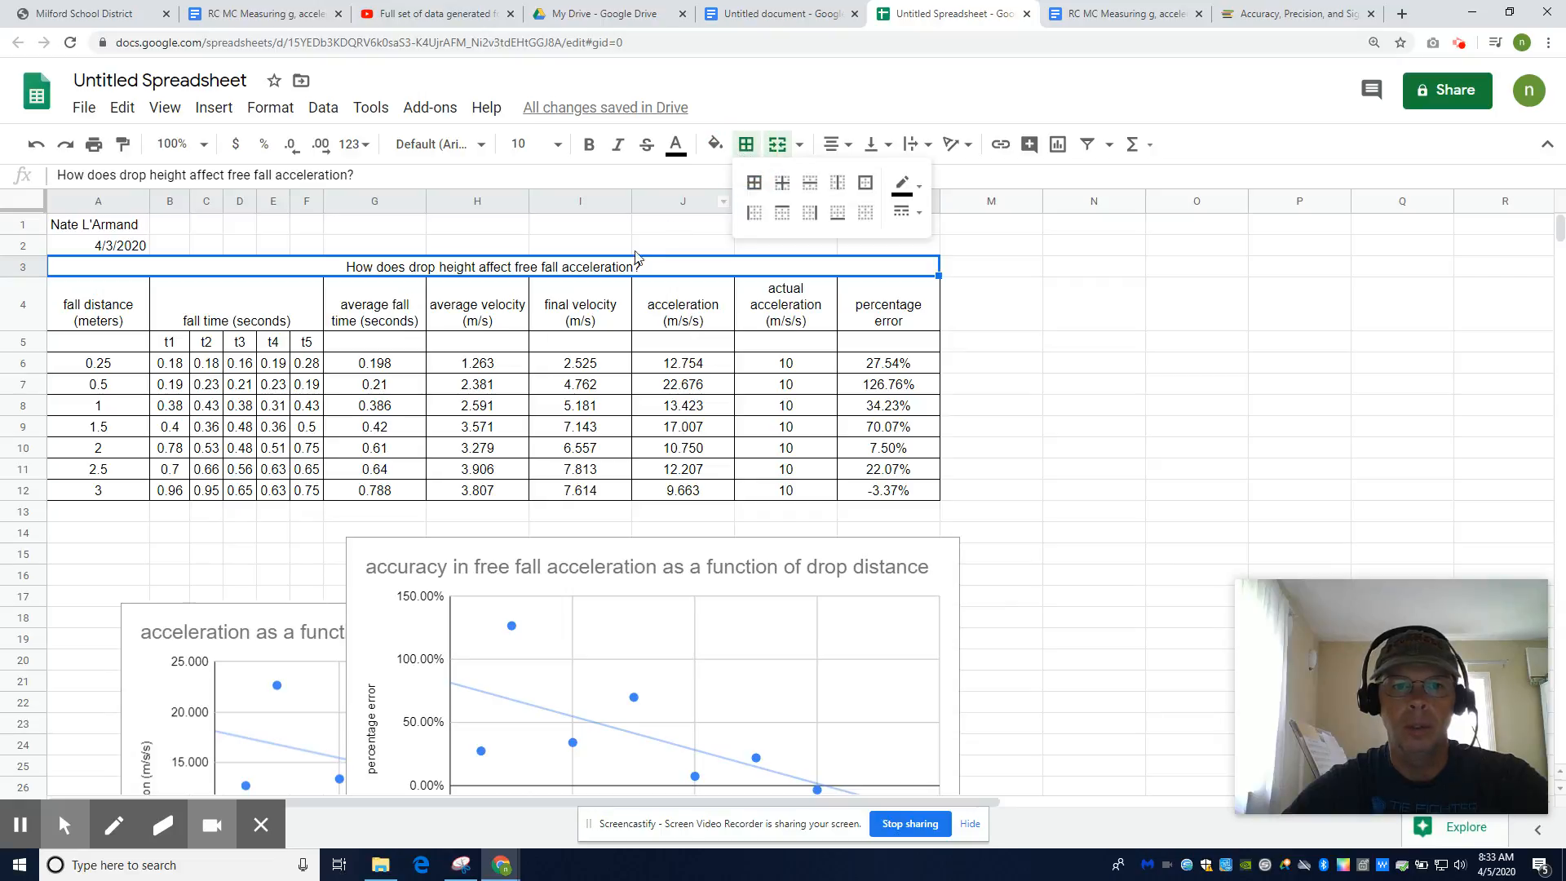
pyautogui.click(754, 183)
pyautogui.click(1040, 287)
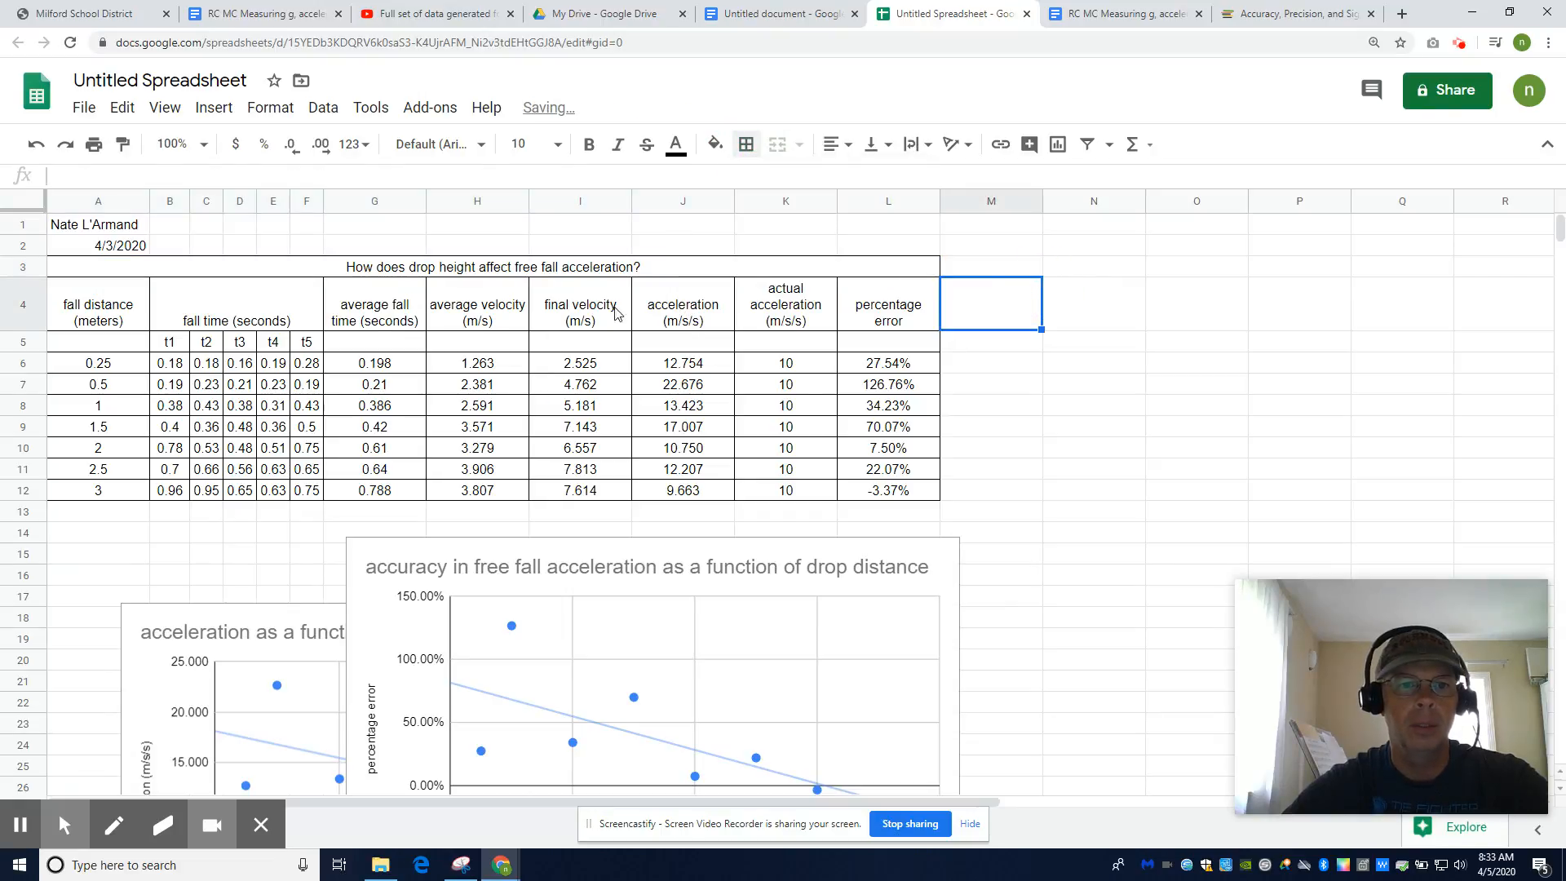
# Copy the whole data table A3:L12 to the clipboard
pyautogui.moveTo(92, 268); pyautogui.dragTo(897, 491)
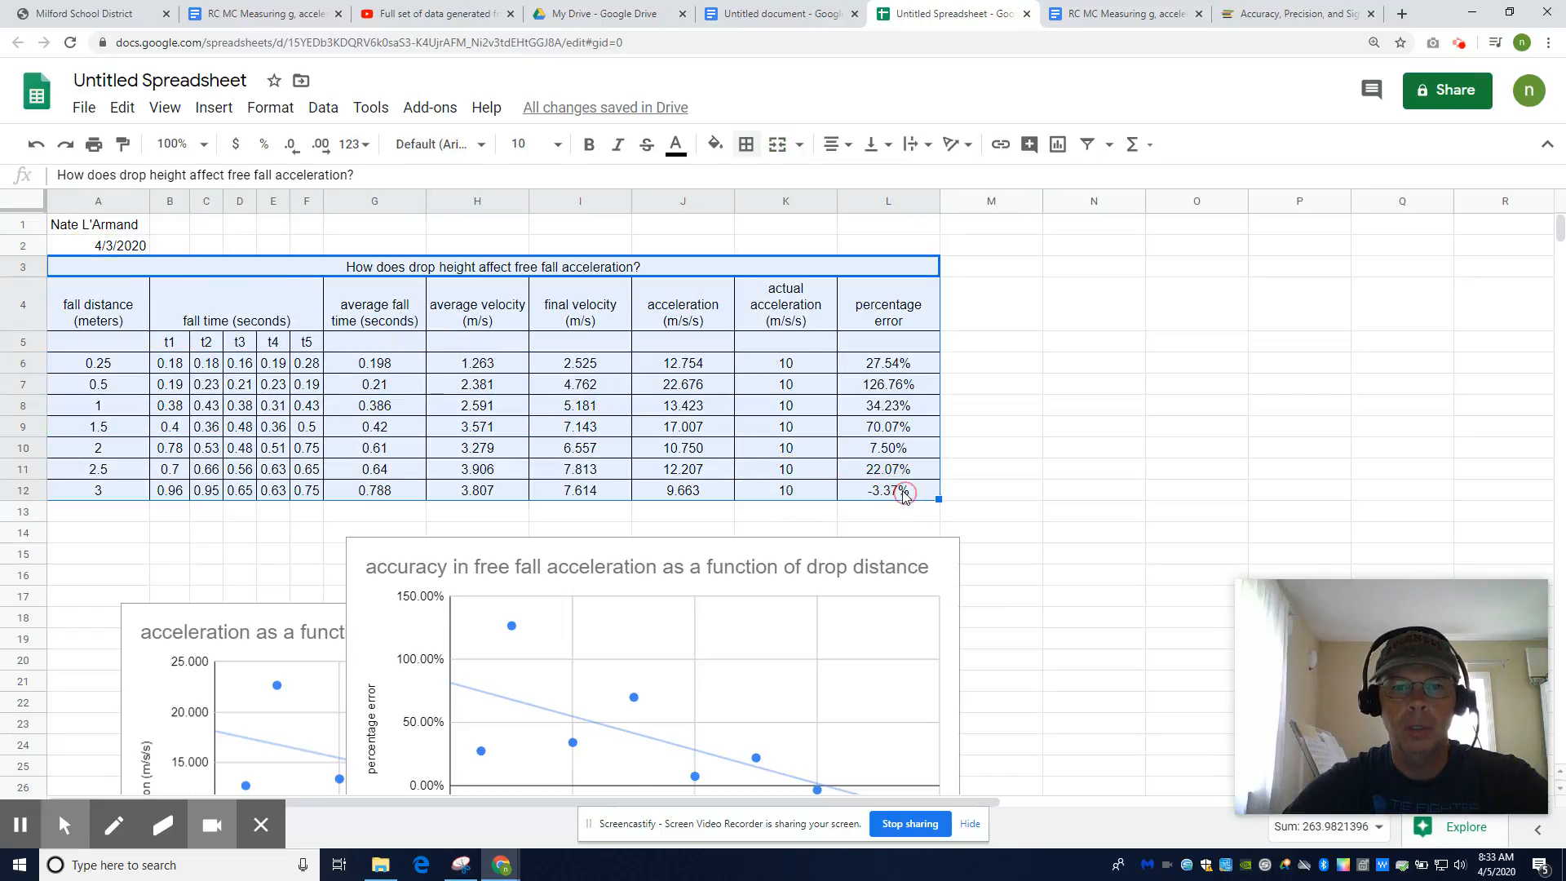
pyautogui.click(546, 147)
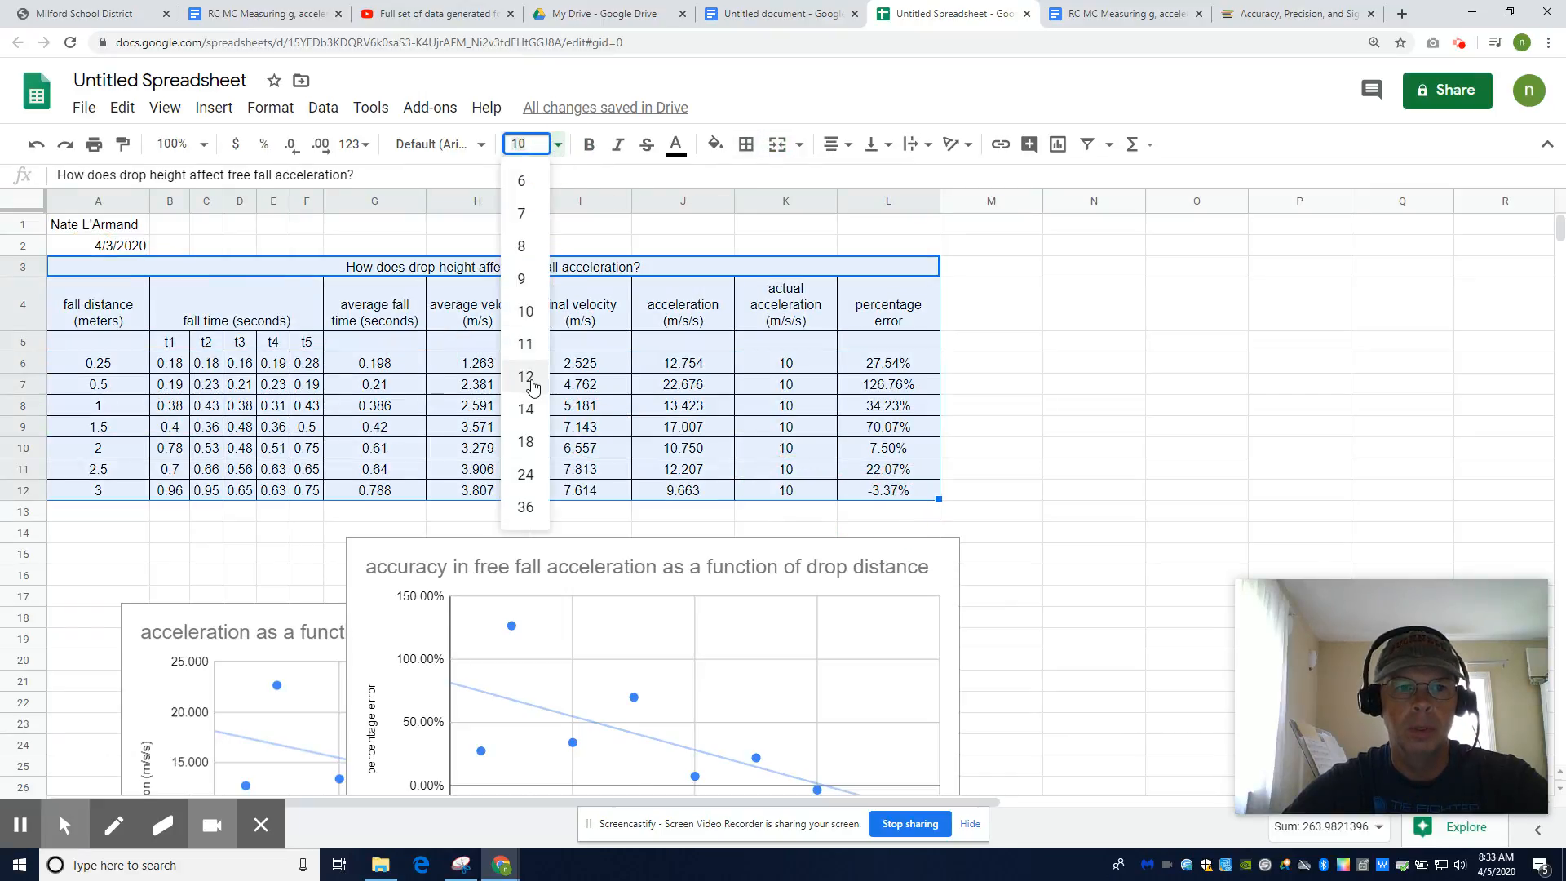
pyautogui.click(1160, 396)
pyautogui.moveTo(132, 276); pyautogui.dragTo(917, 489)
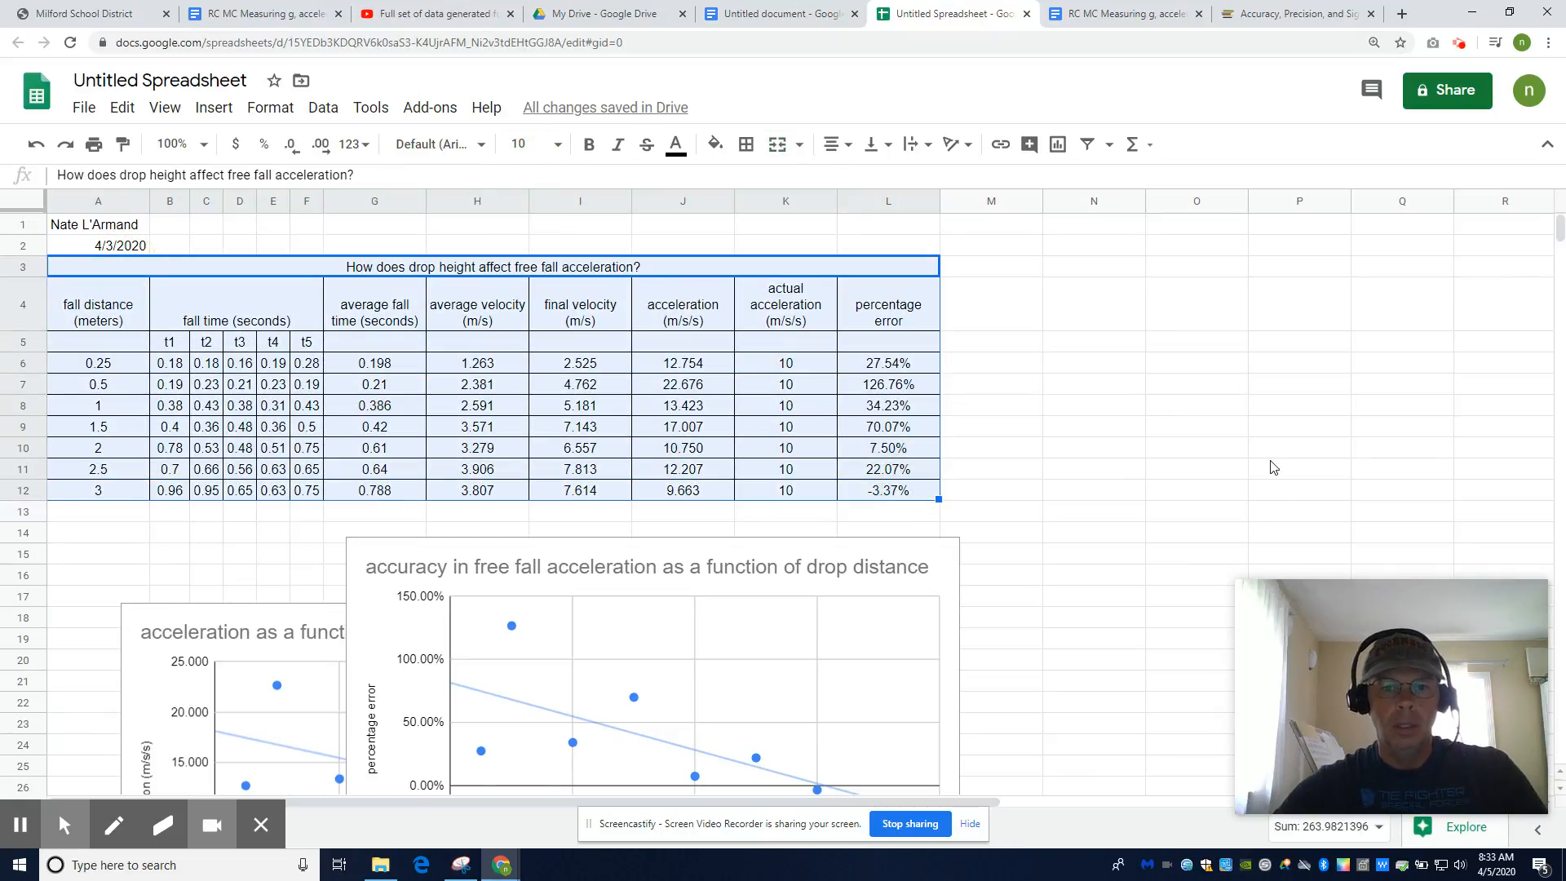
pyautogui.hotkey('ctrl', 'c')
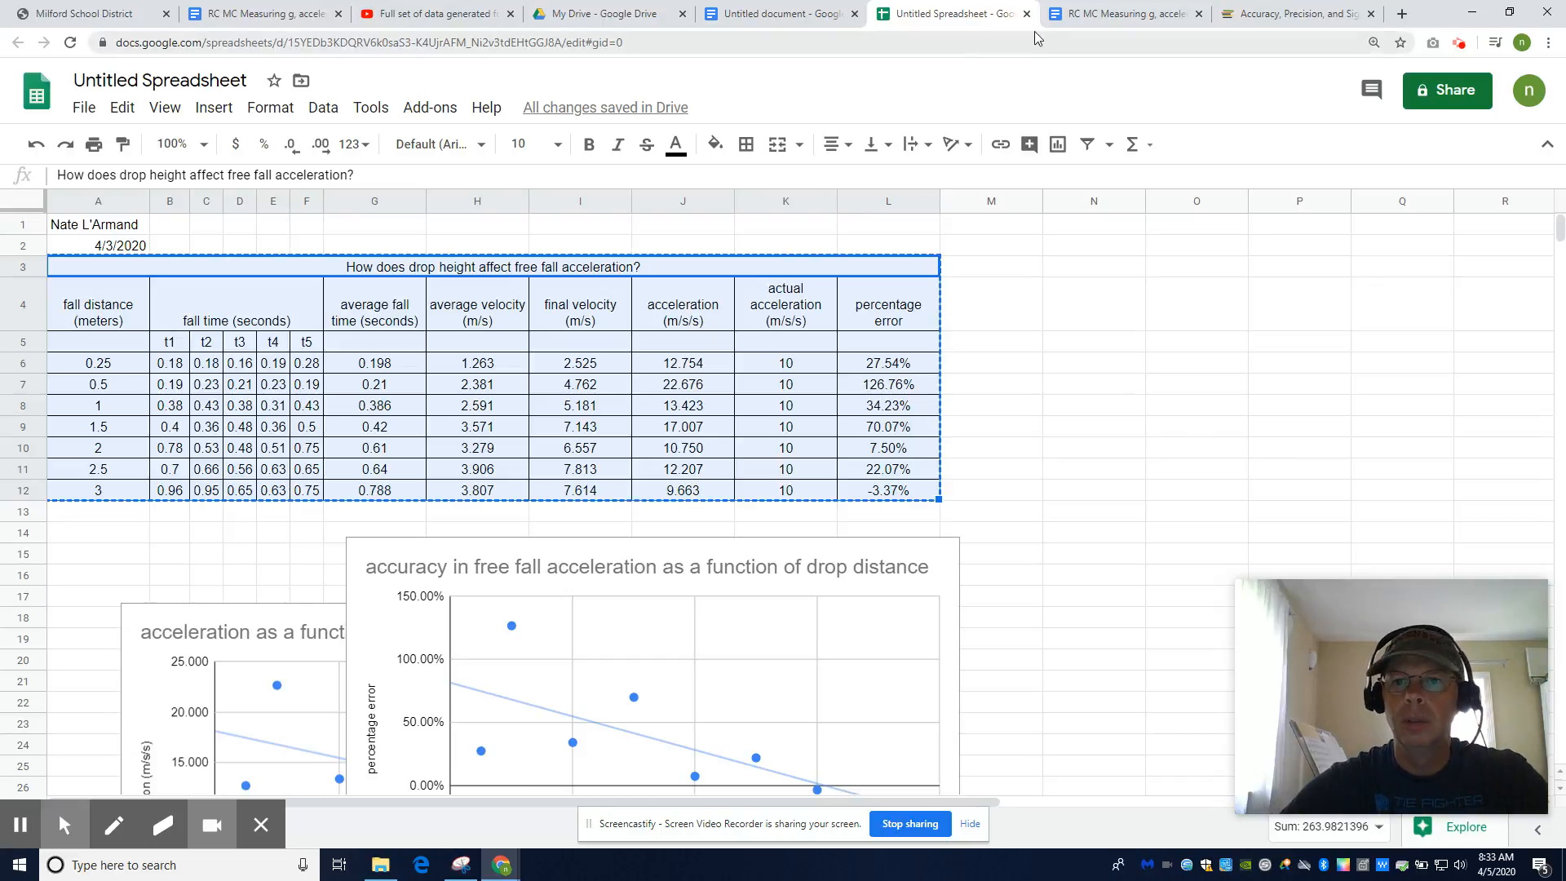
pyautogui.click(746, 16)
# Paste the data table below the chart, linked to the spreadsheet
pyautogui.click(775, 683)
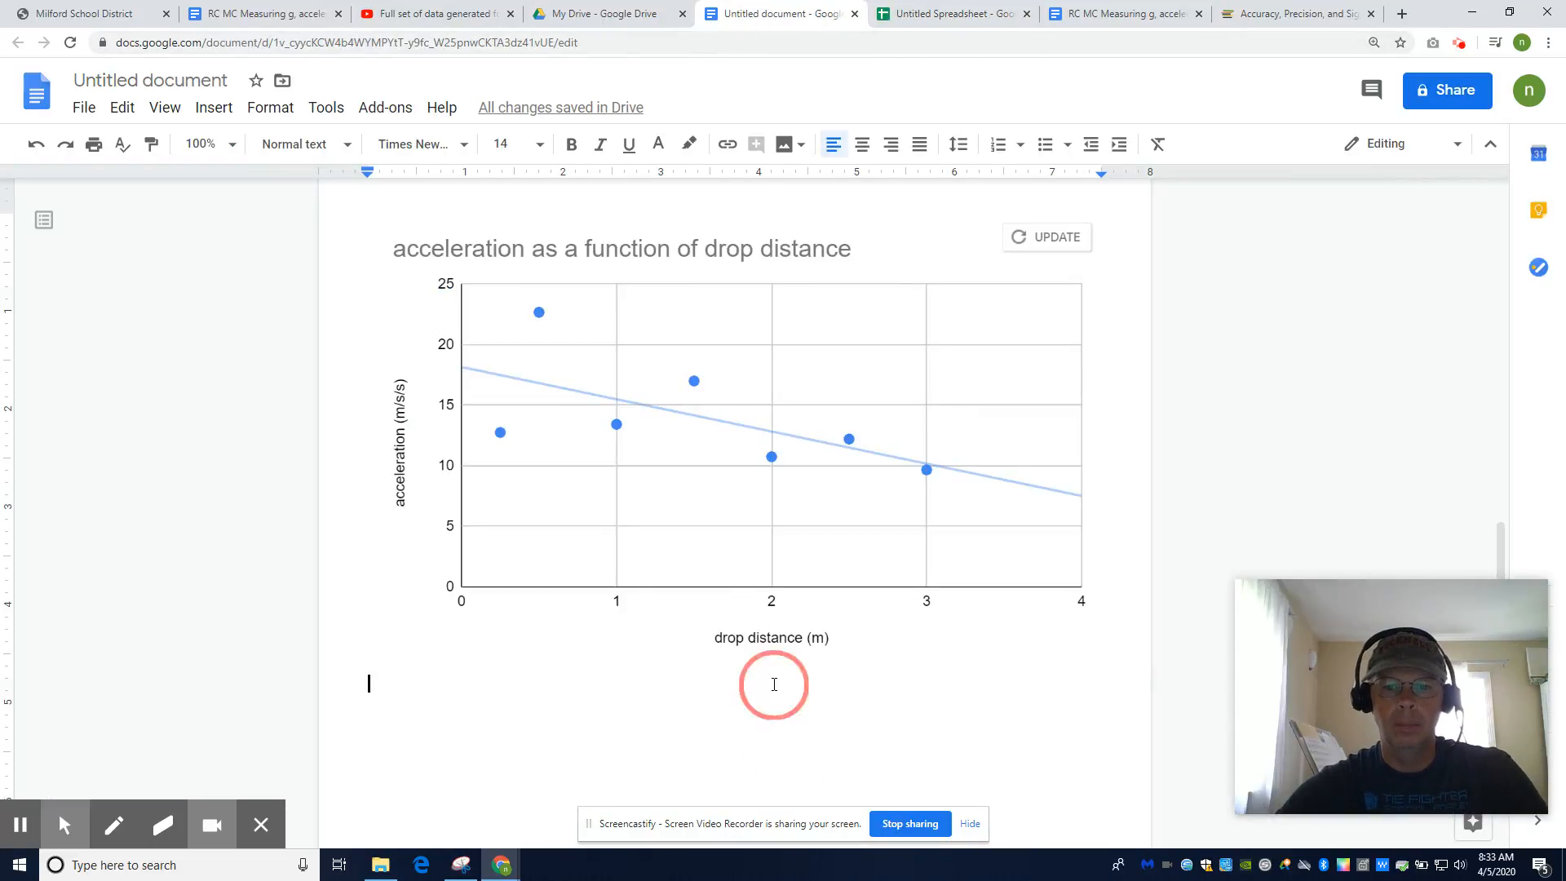
pyautogui.hotkey('ctrl', 'v')
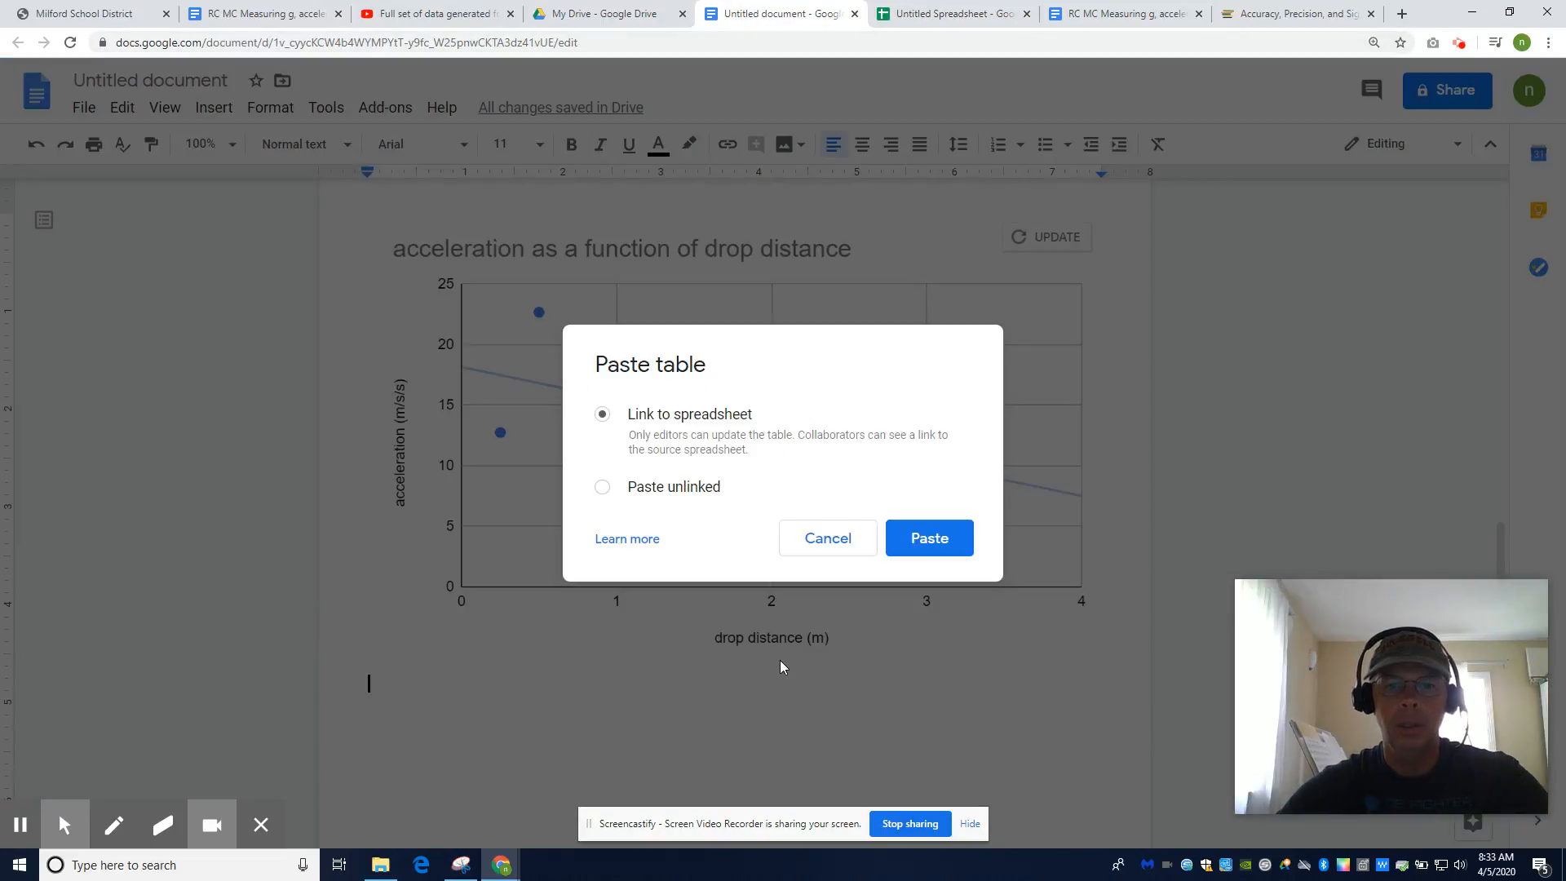
pyautogui.click(898, 541)
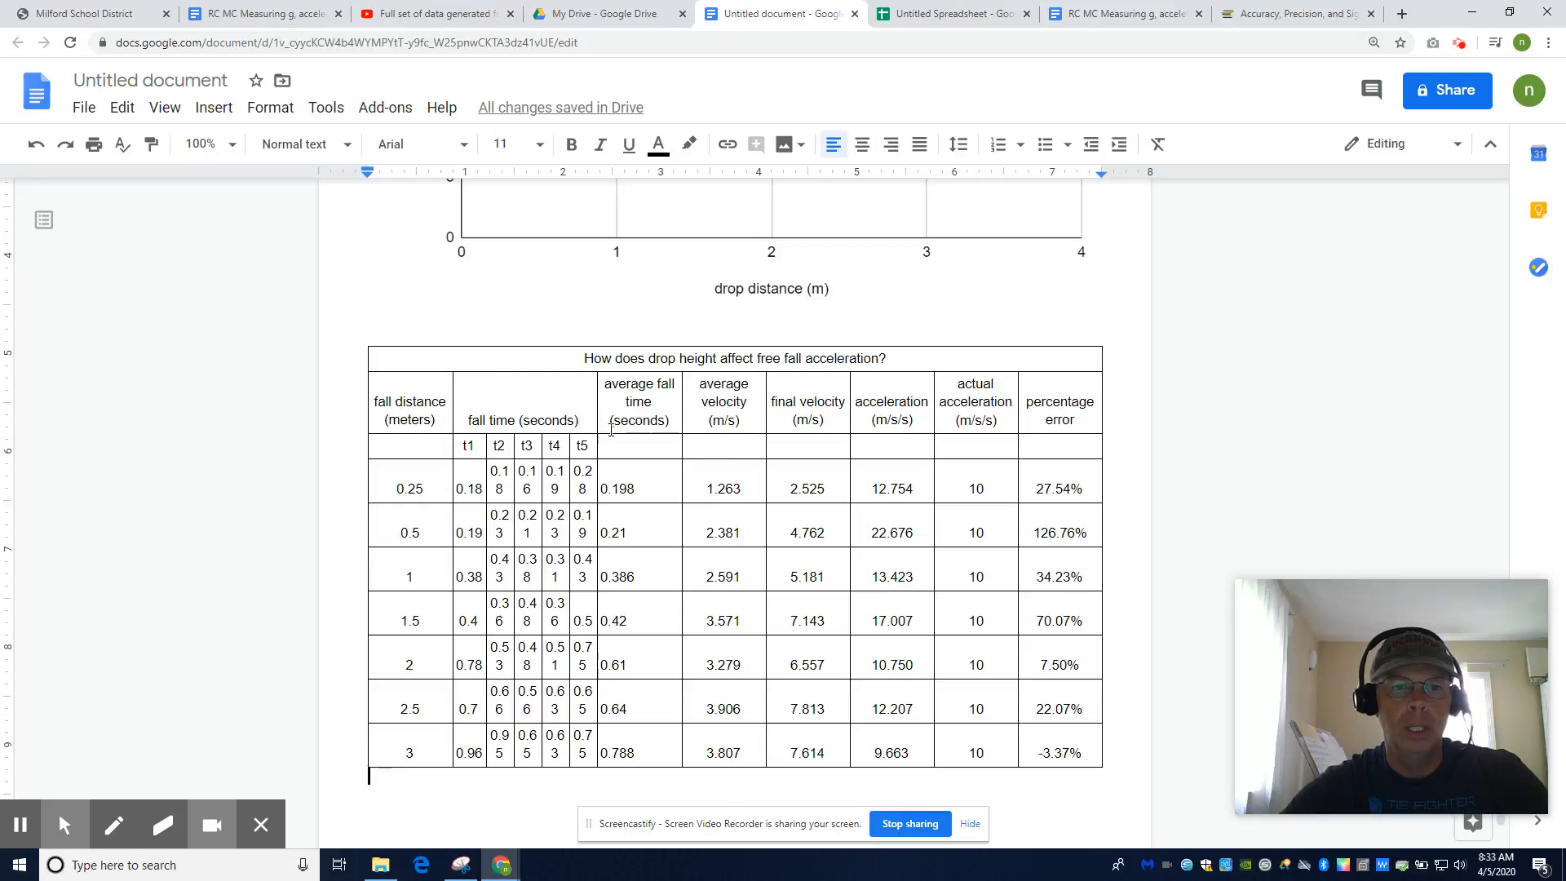
# Resize the fall distance, t1, t4 and average fall time columns so values fit
pyautogui.moveTo(452, 395); pyautogui.dragTo(438, 397)
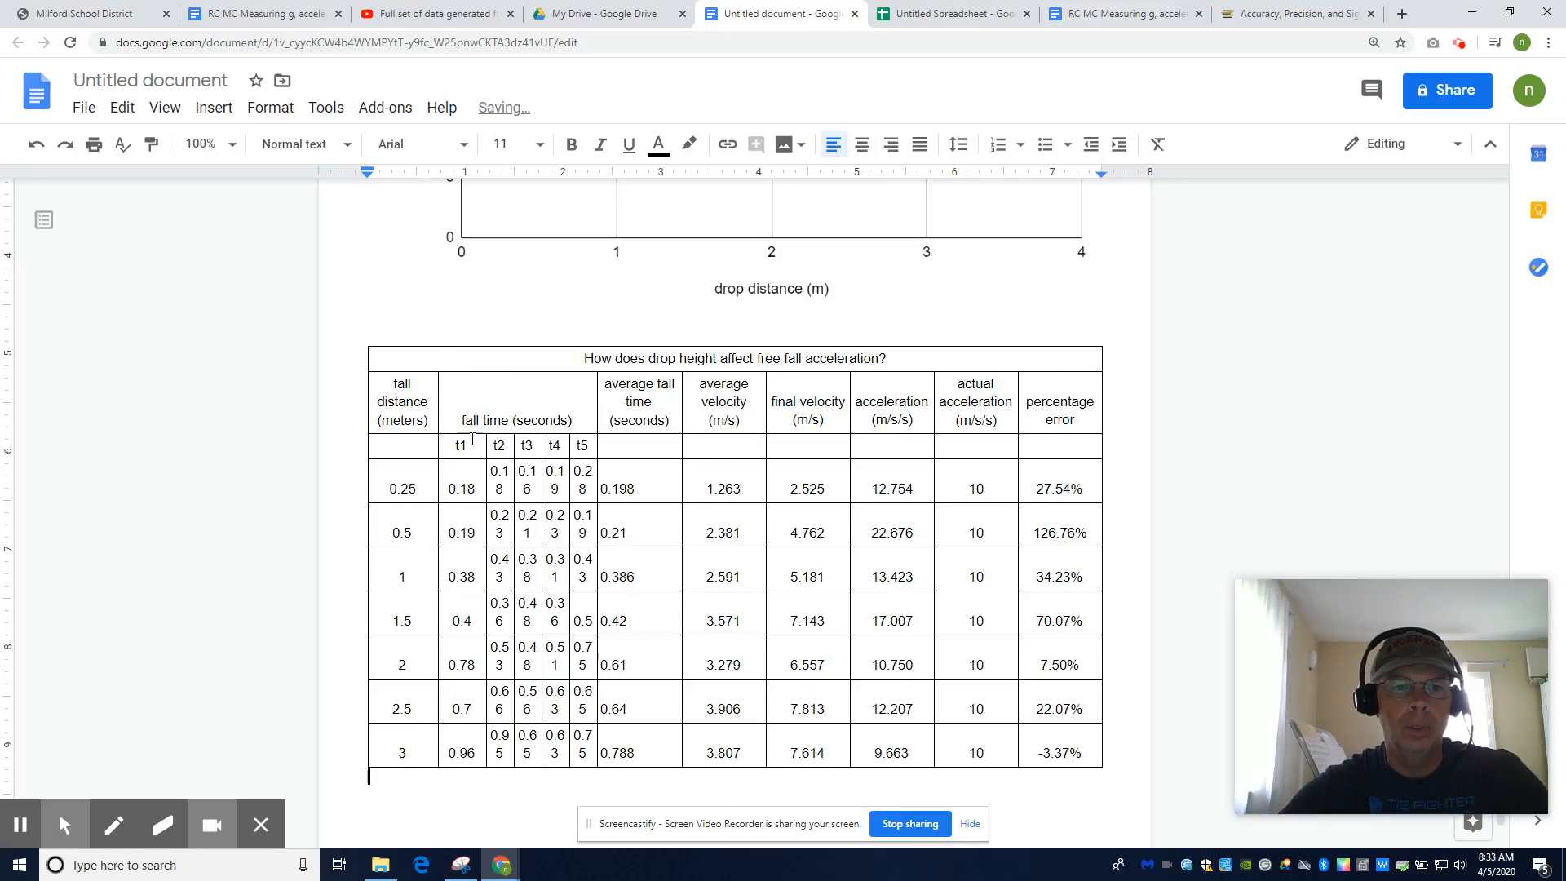
pyautogui.moveTo(485, 445)
pyautogui.mouseDown()
pyautogui.moveTo(471, 445)
pyautogui.moveTo(510, 445)
pyautogui.mouseUp()
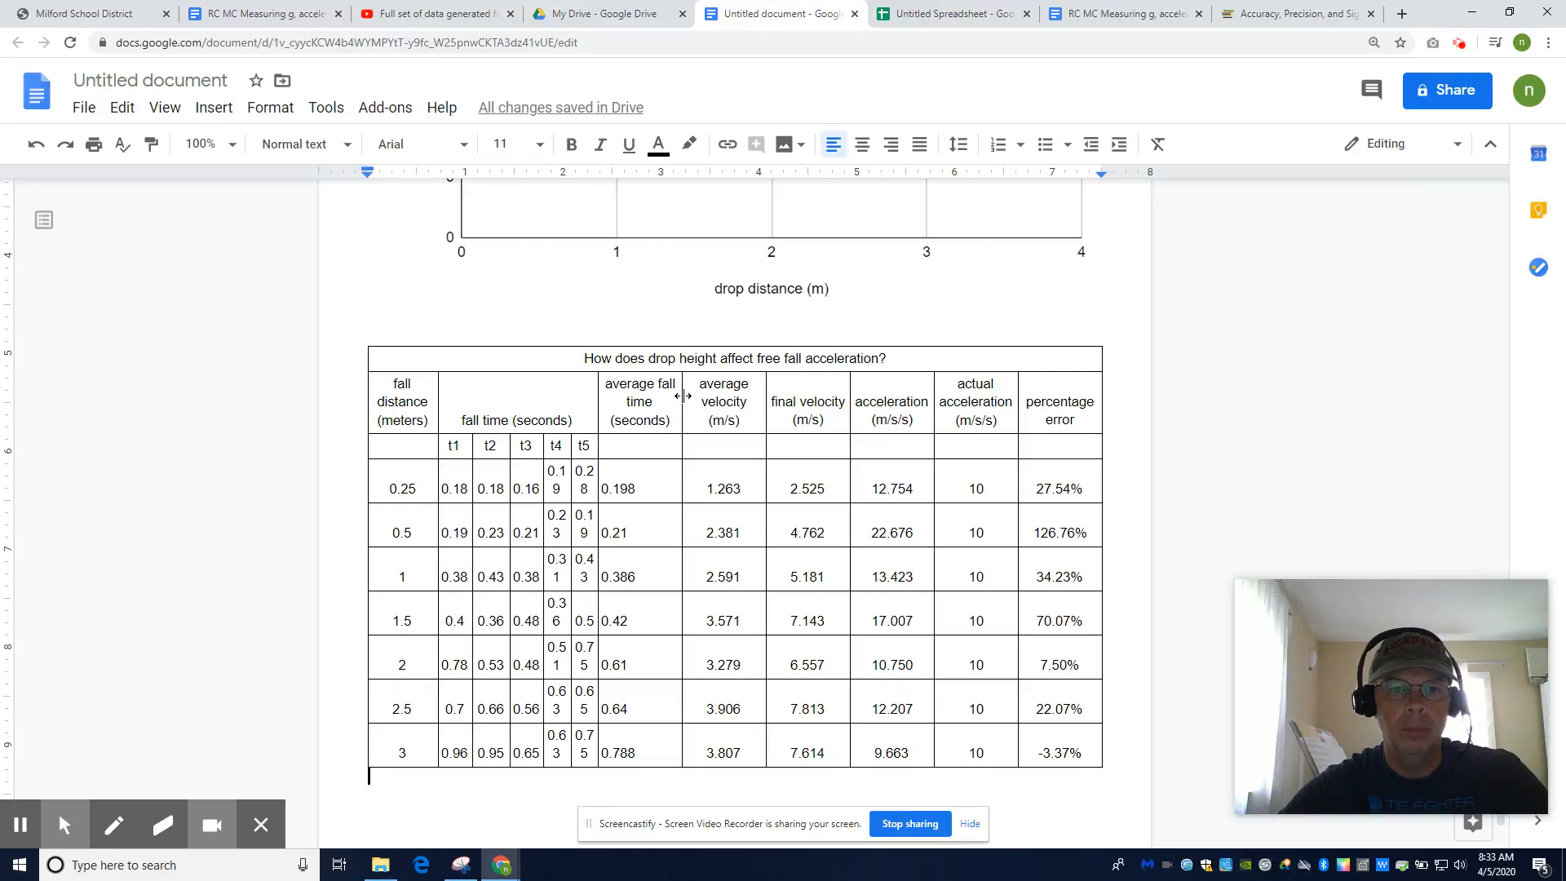
pyautogui.moveTo(682, 396); pyautogui.dragTo(607, 410)
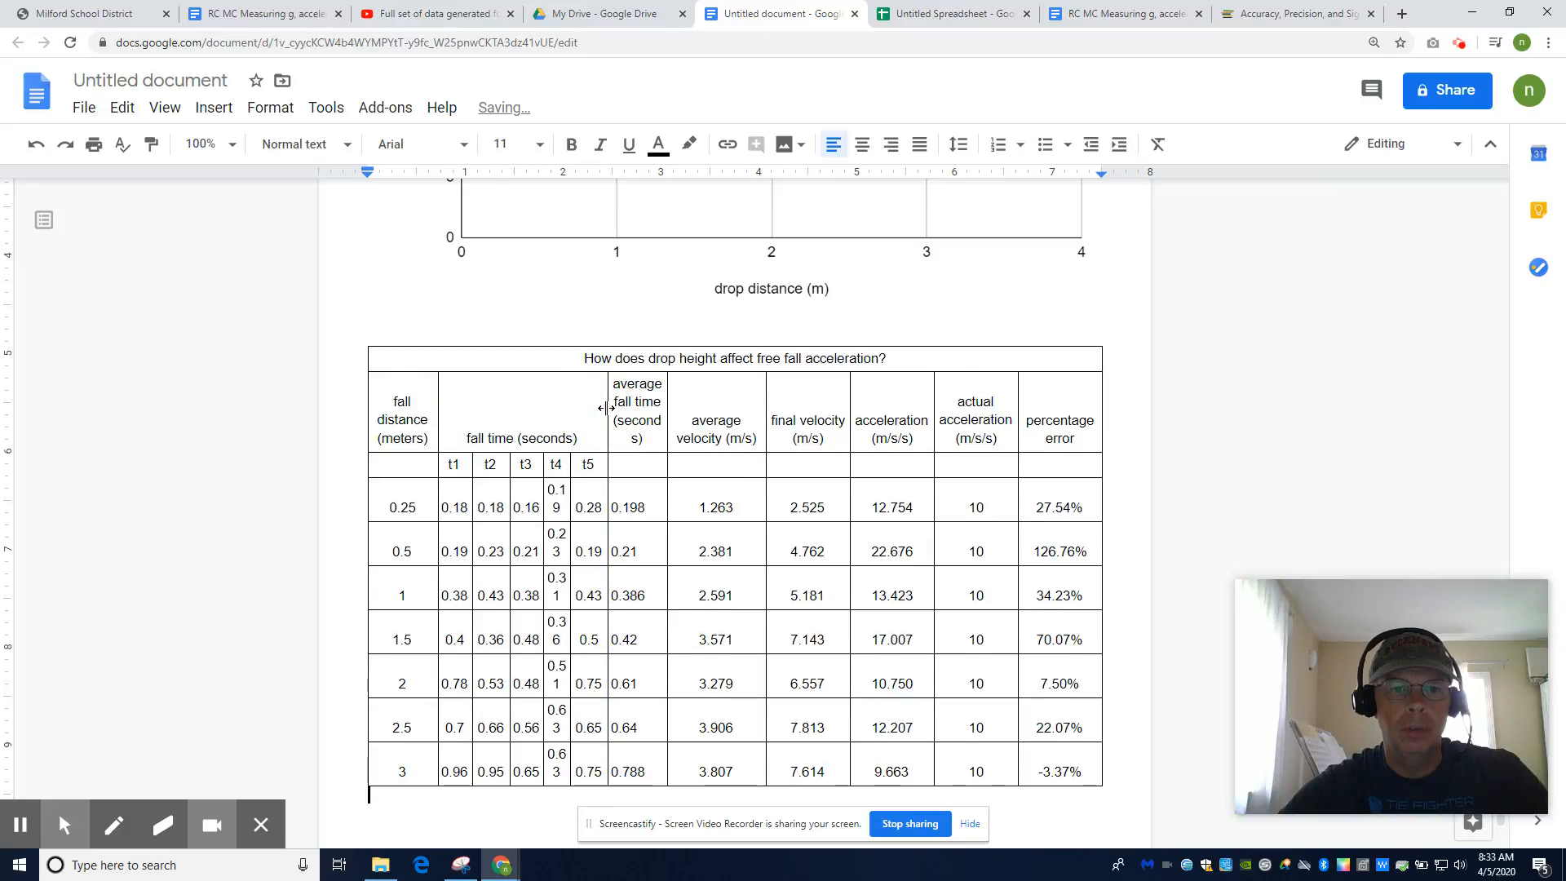
pyautogui.moveTo(570, 466); pyautogui.dragTo(577, 469)
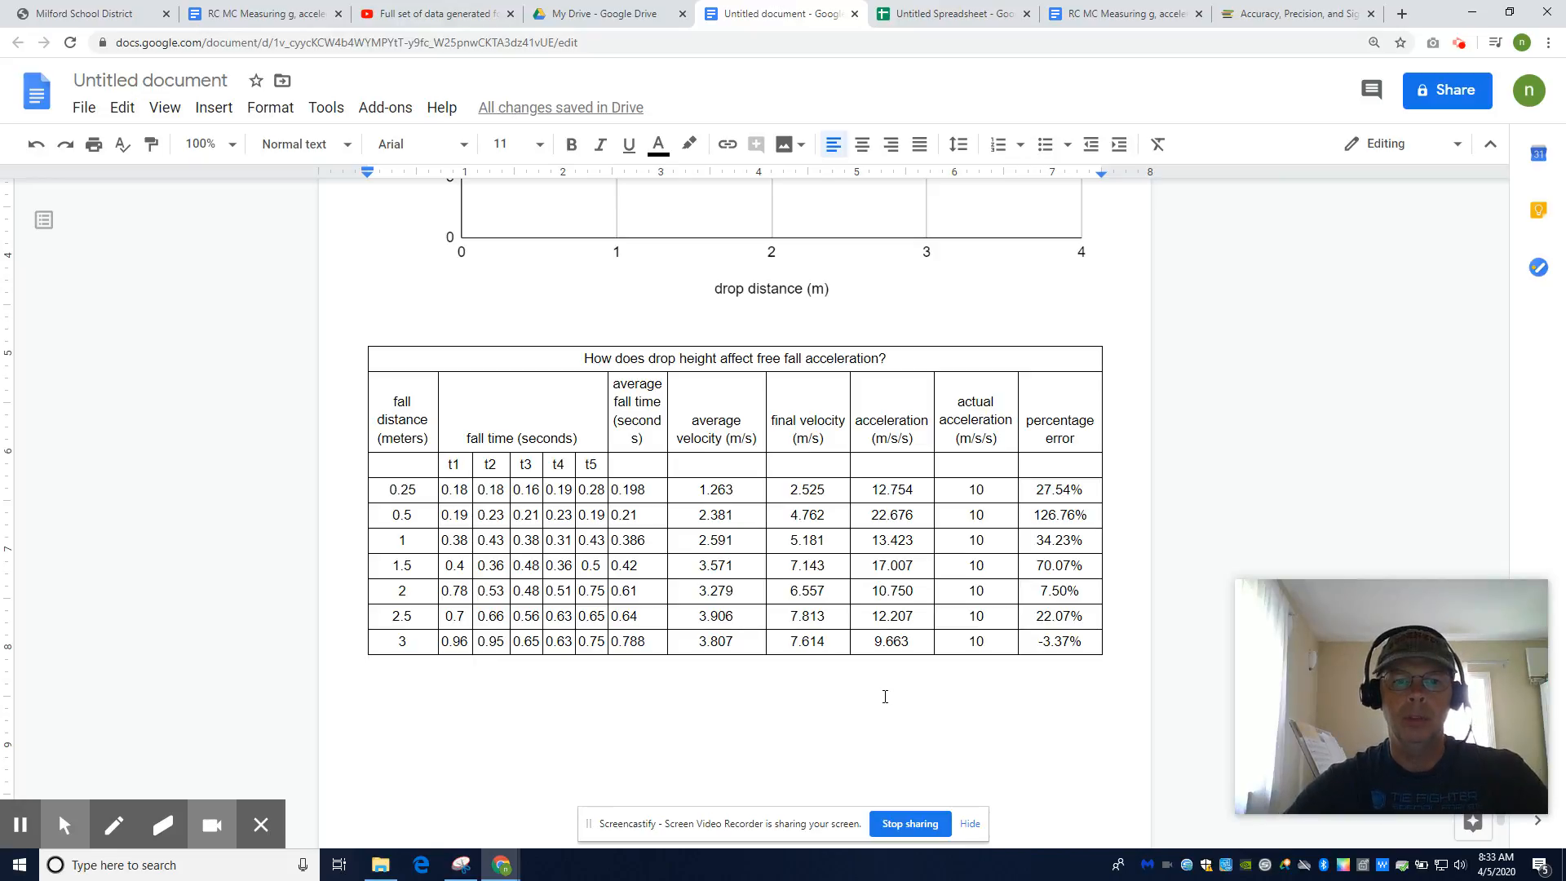
pyautogui.moveTo(668, 381); pyautogui.dragTo(675, 383)
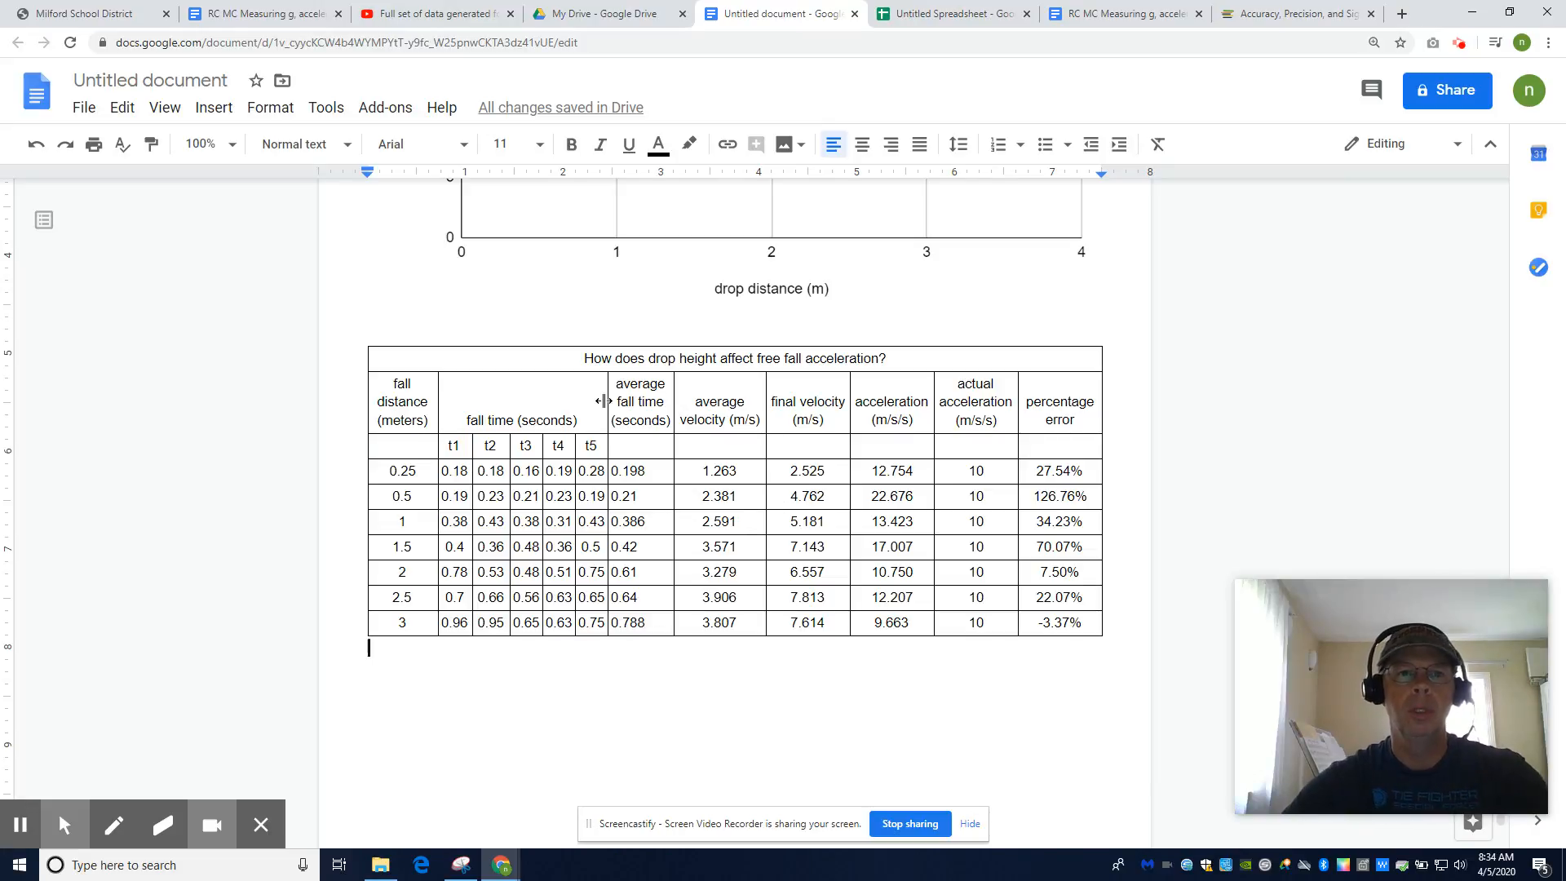
# View the handwritten sample-calculation PDF in Drive, then go back to the spreadsheet
pyautogui.click(588, 18)
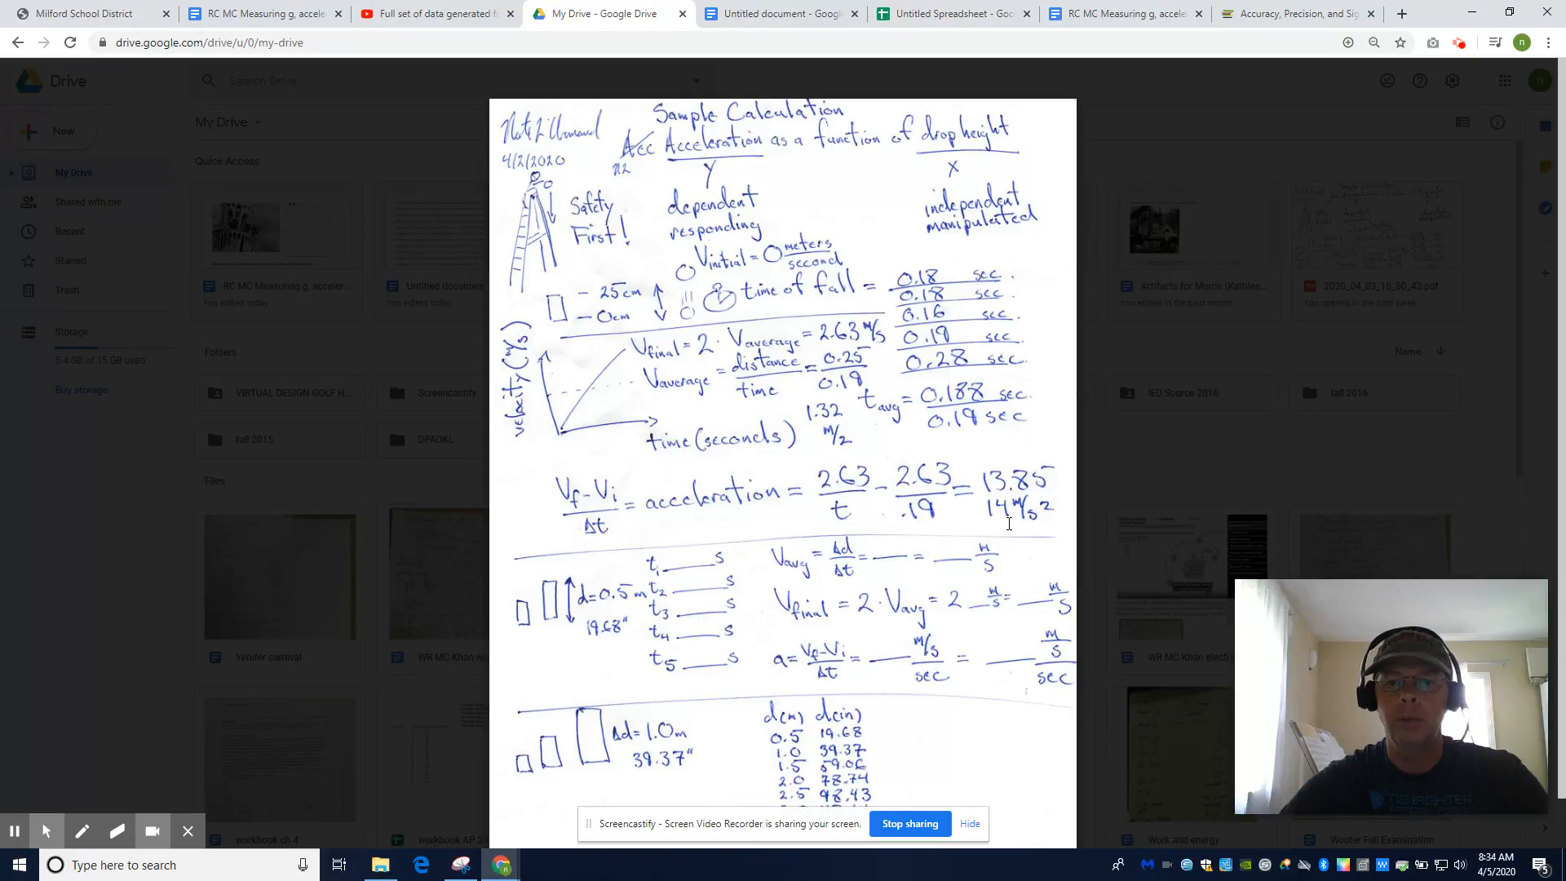
pyautogui.click(924, 18)
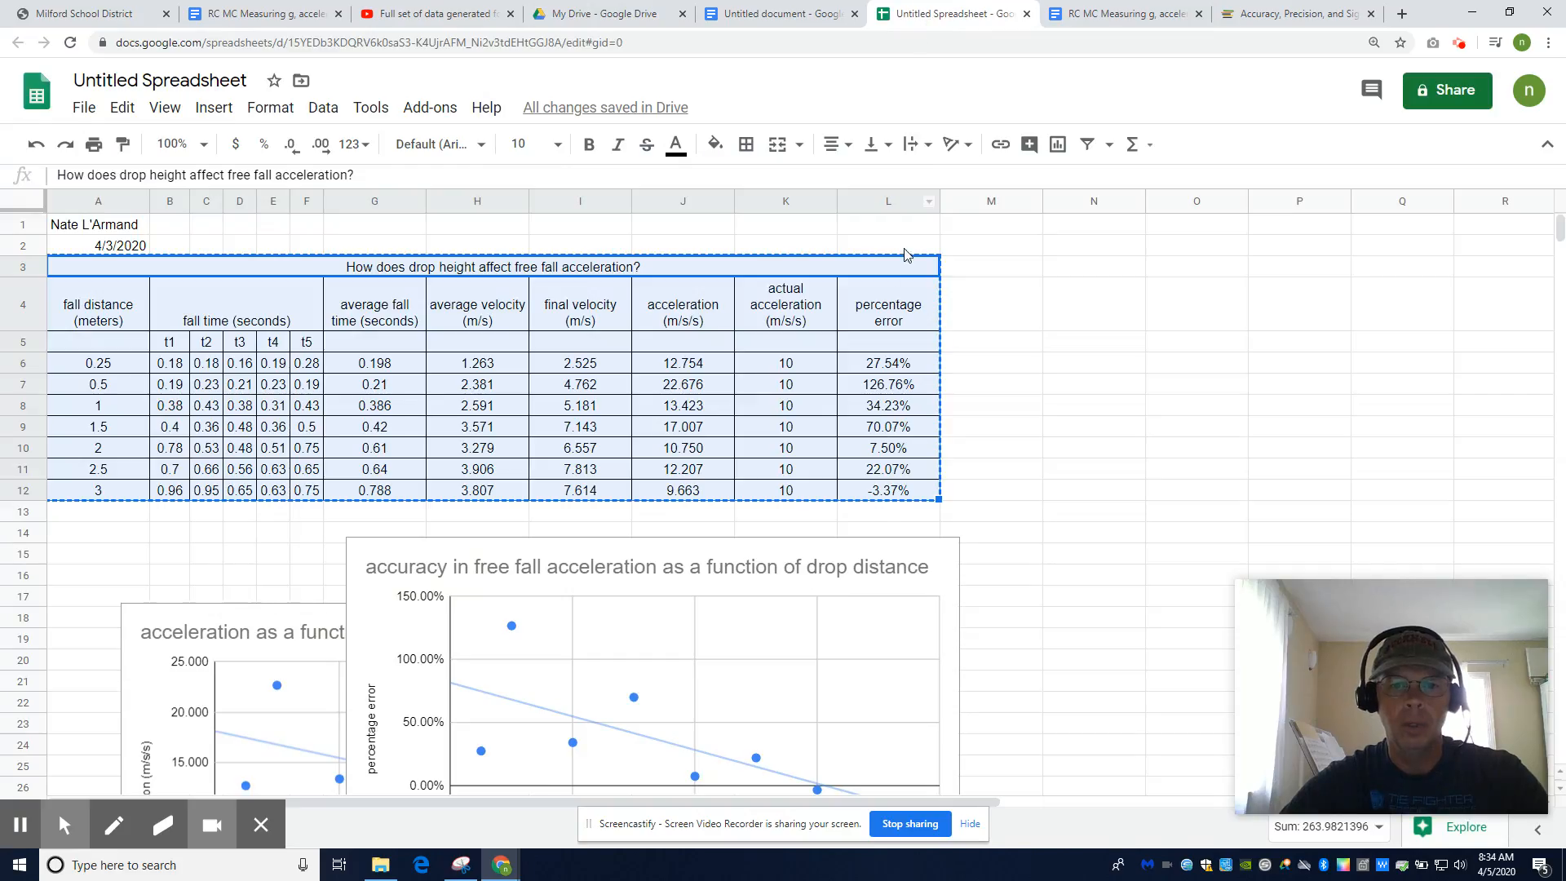
# Inspect the acceleration formula in J6 and the fall times in F6 and E6
pyautogui.click(687, 366)
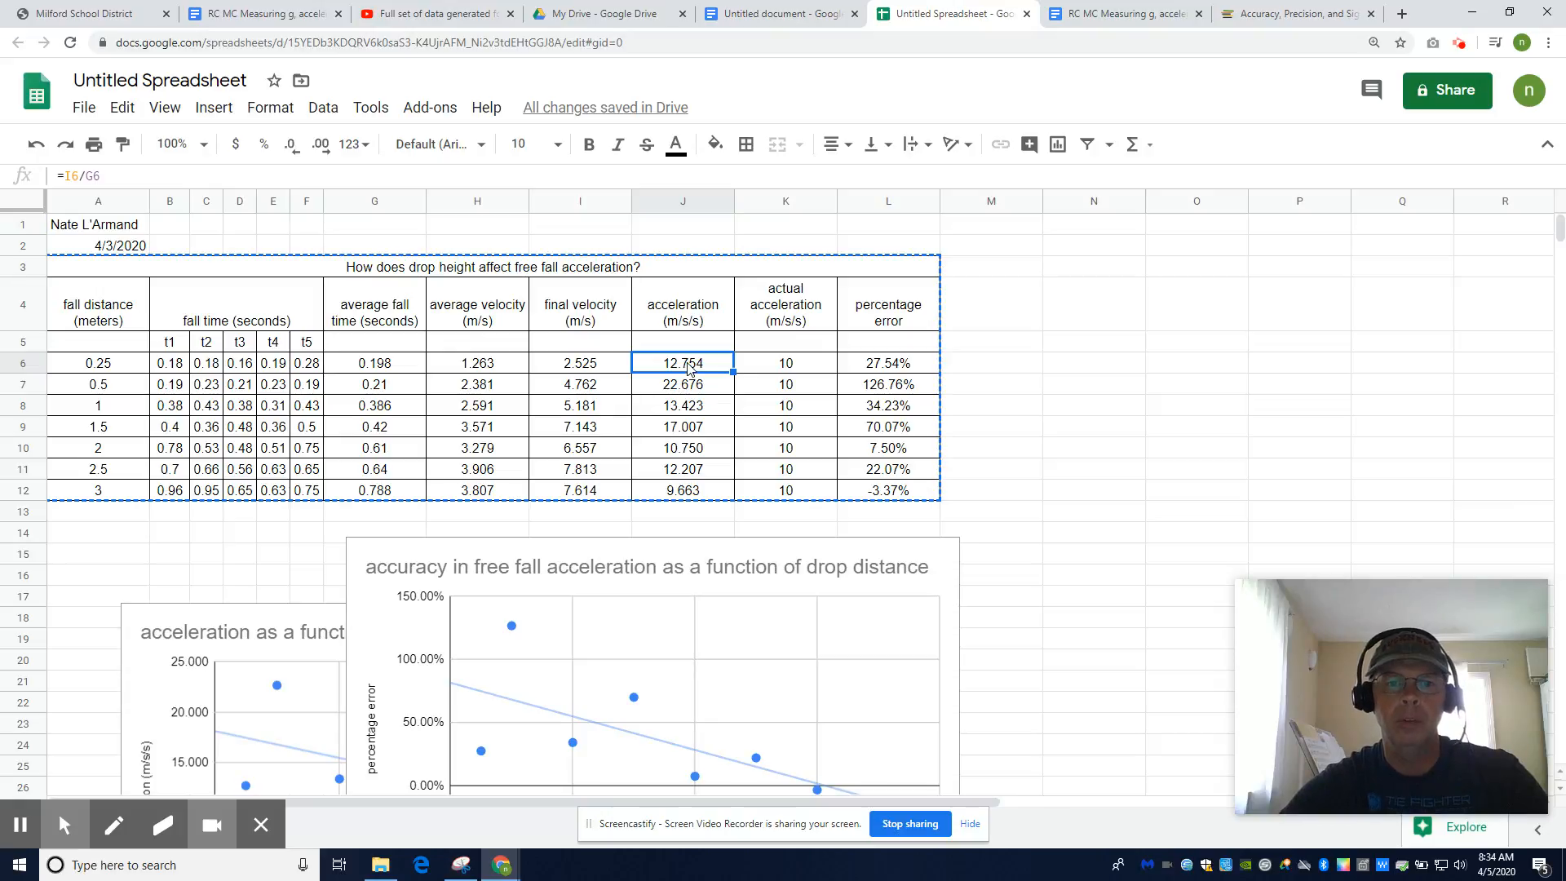
pyautogui.click(300, 364)
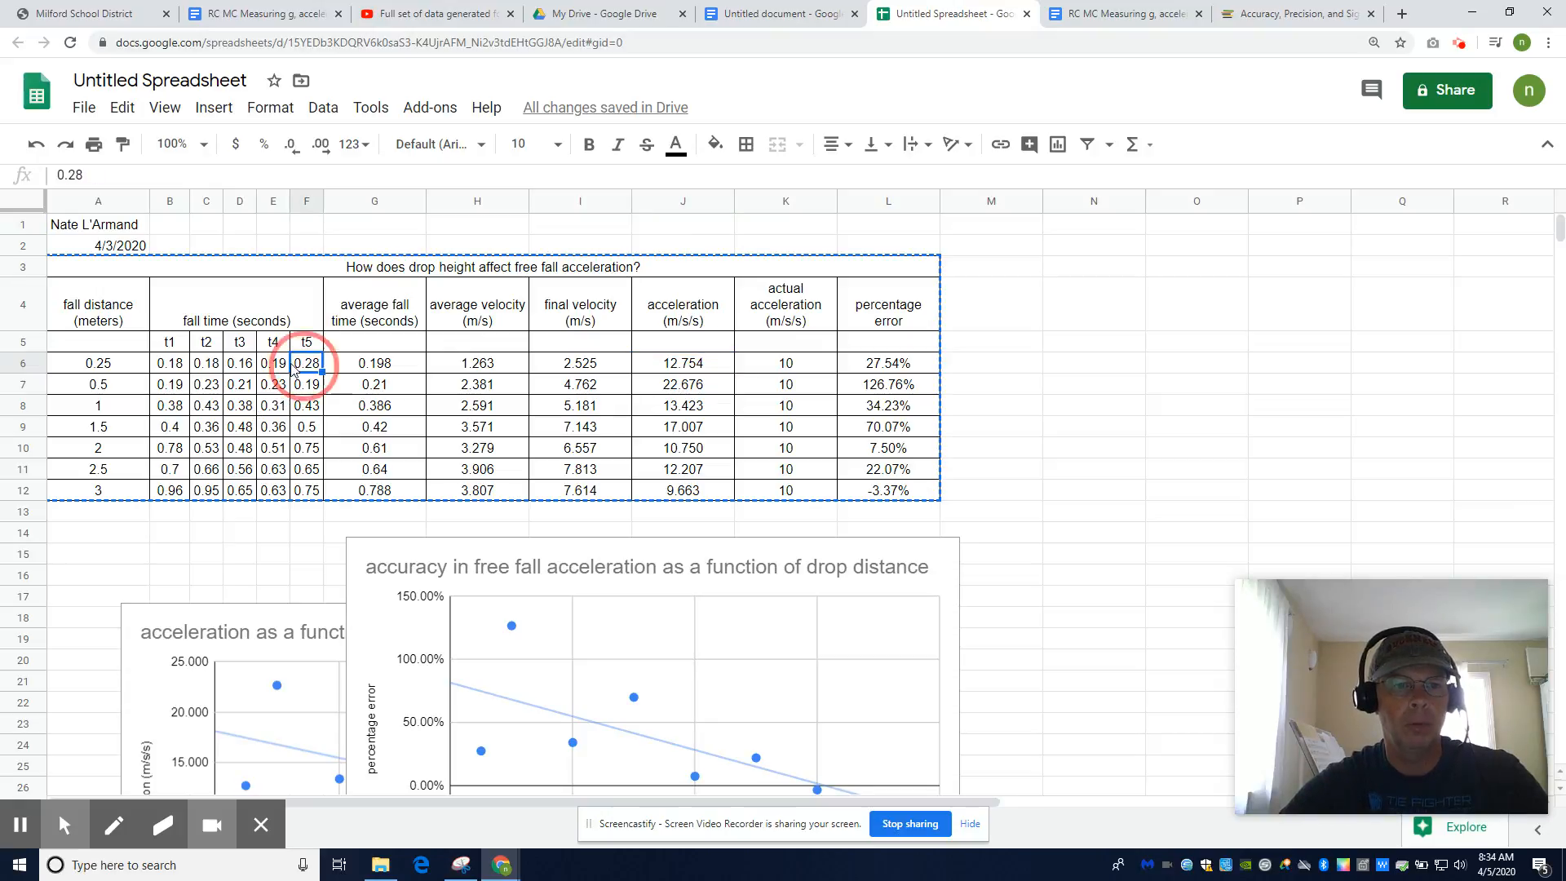
pyautogui.click(275, 367)
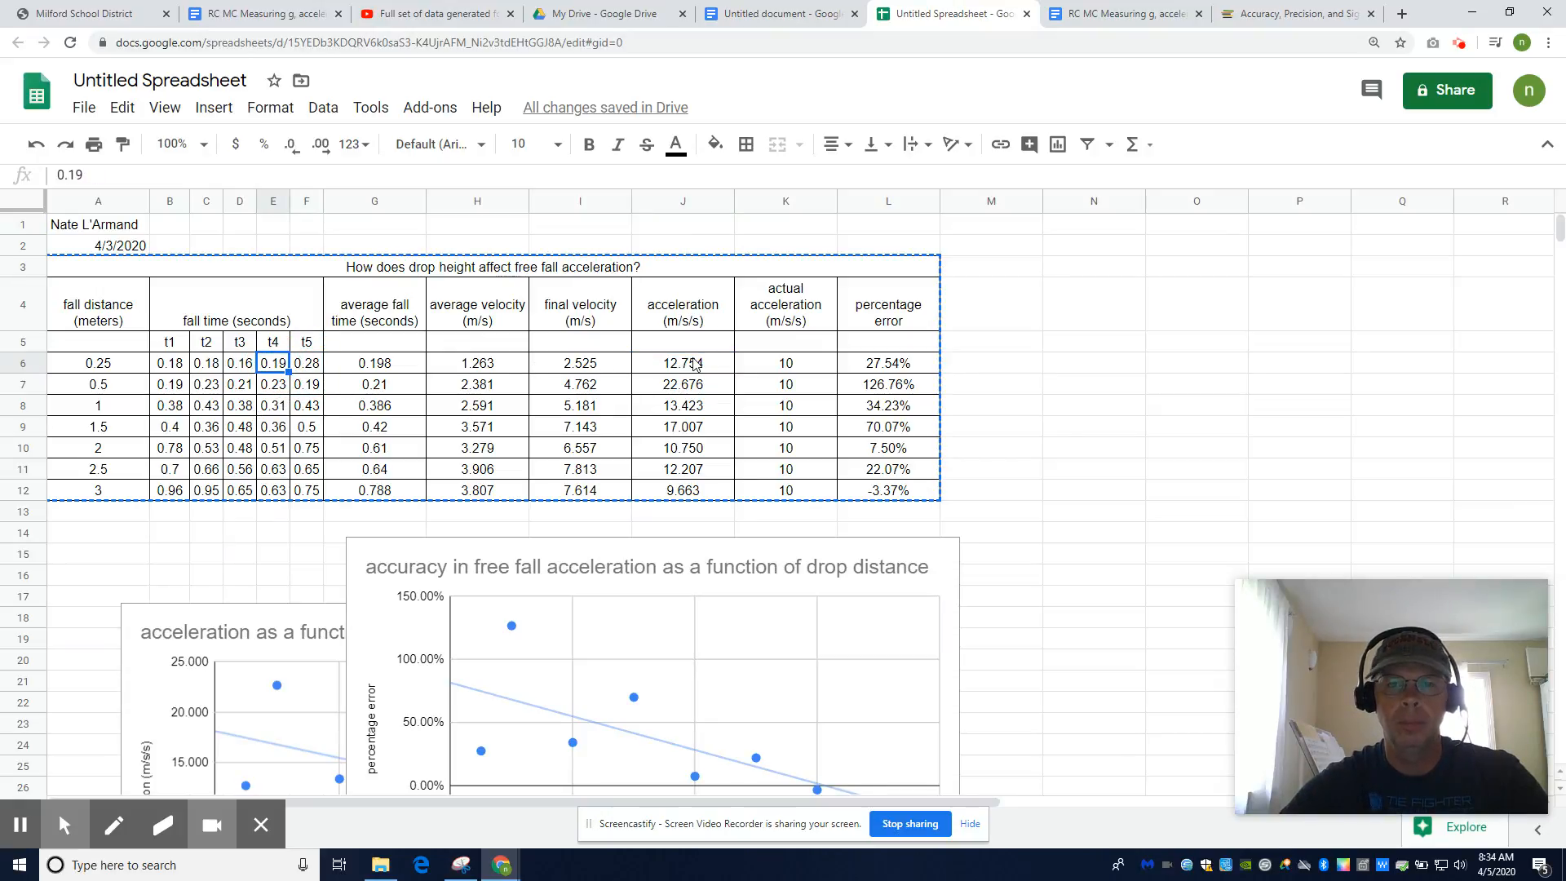
# Retitle the spreadsheet 'acceleration as a function of drop height s2020' plus the student's name
pyautogui.click(212, 75)
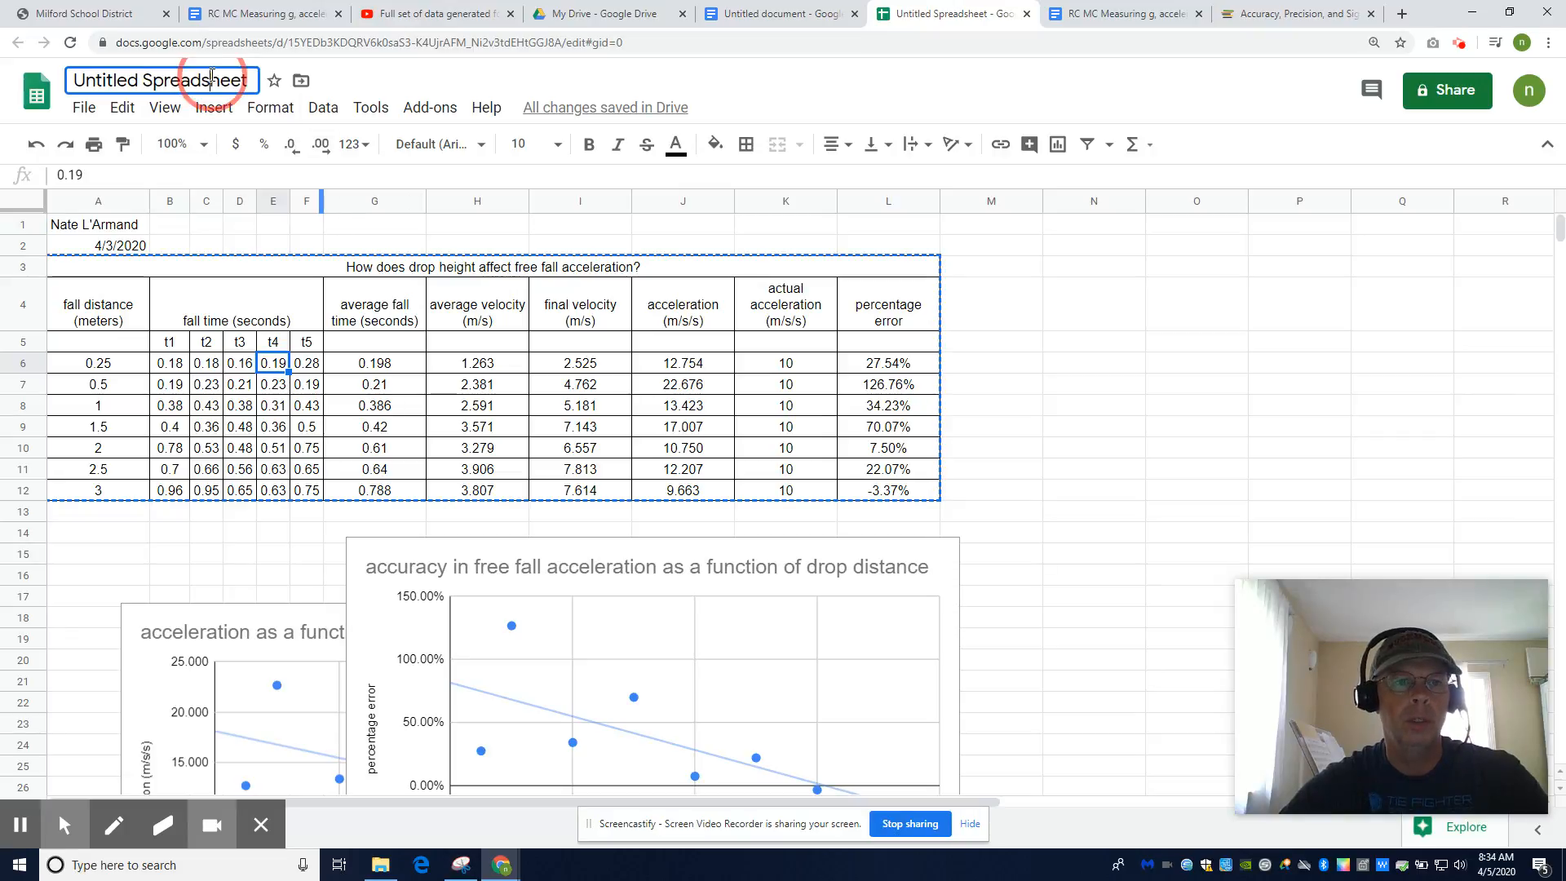
pyautogui.doubleClick(212, 75)
pyautogui.tripleClick(212, 75)
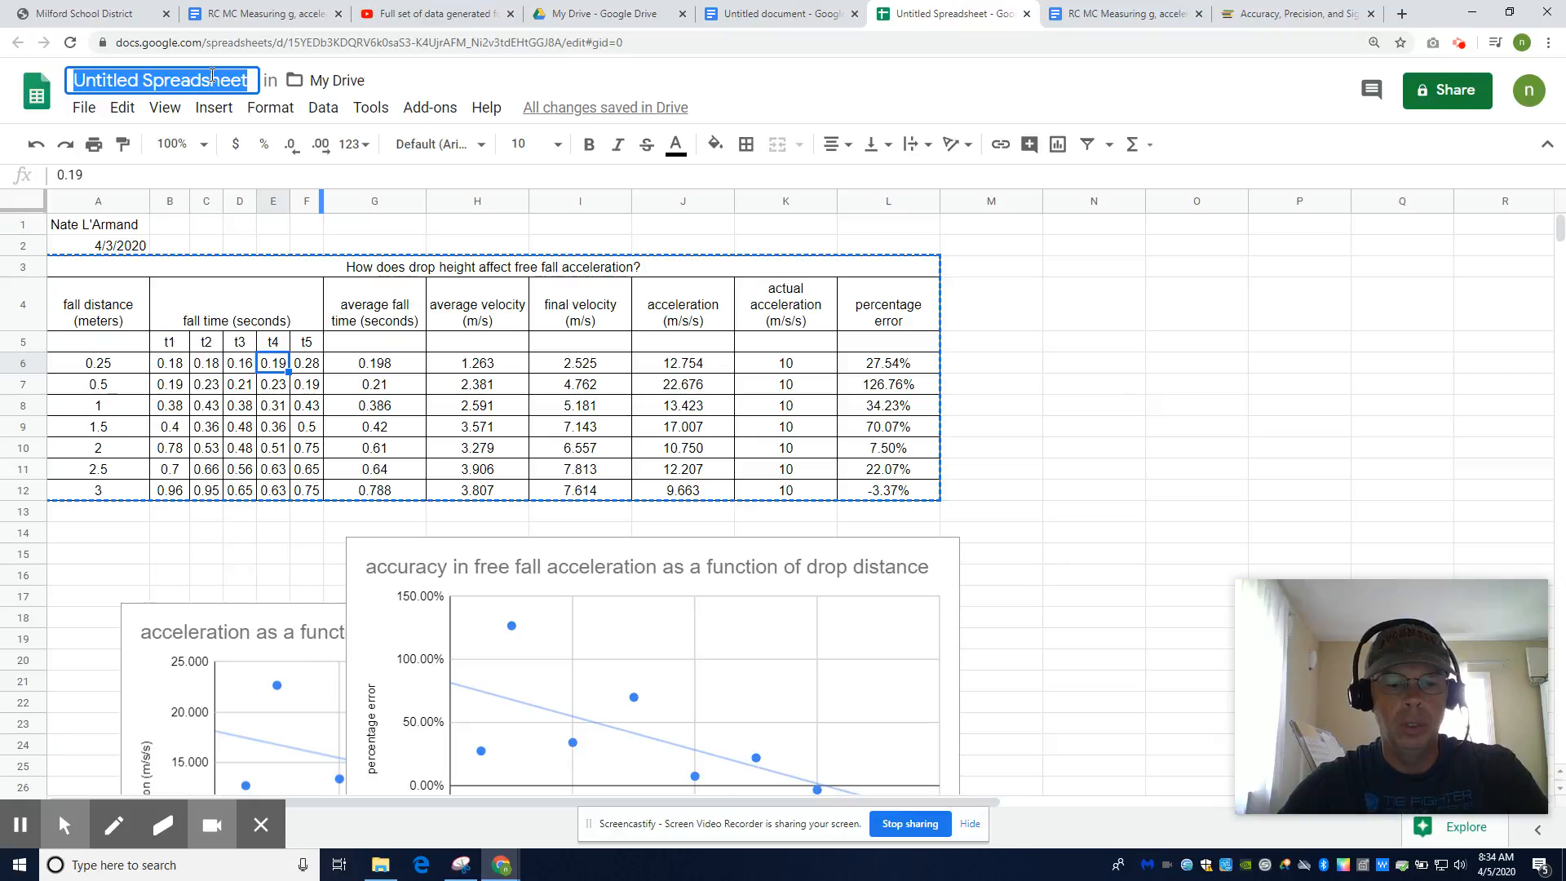
pyautogui.press('BackSpace')
pyautogui.press('BackSpace')
pyautogui.press('BackSpace')
pyautogui.press('BackSpace')
pyautogui.press('BackSpace')
pyautogui.press('BackSpace')
pyautogui.press('BackSpace')
pyautogui.press('BackSpace')
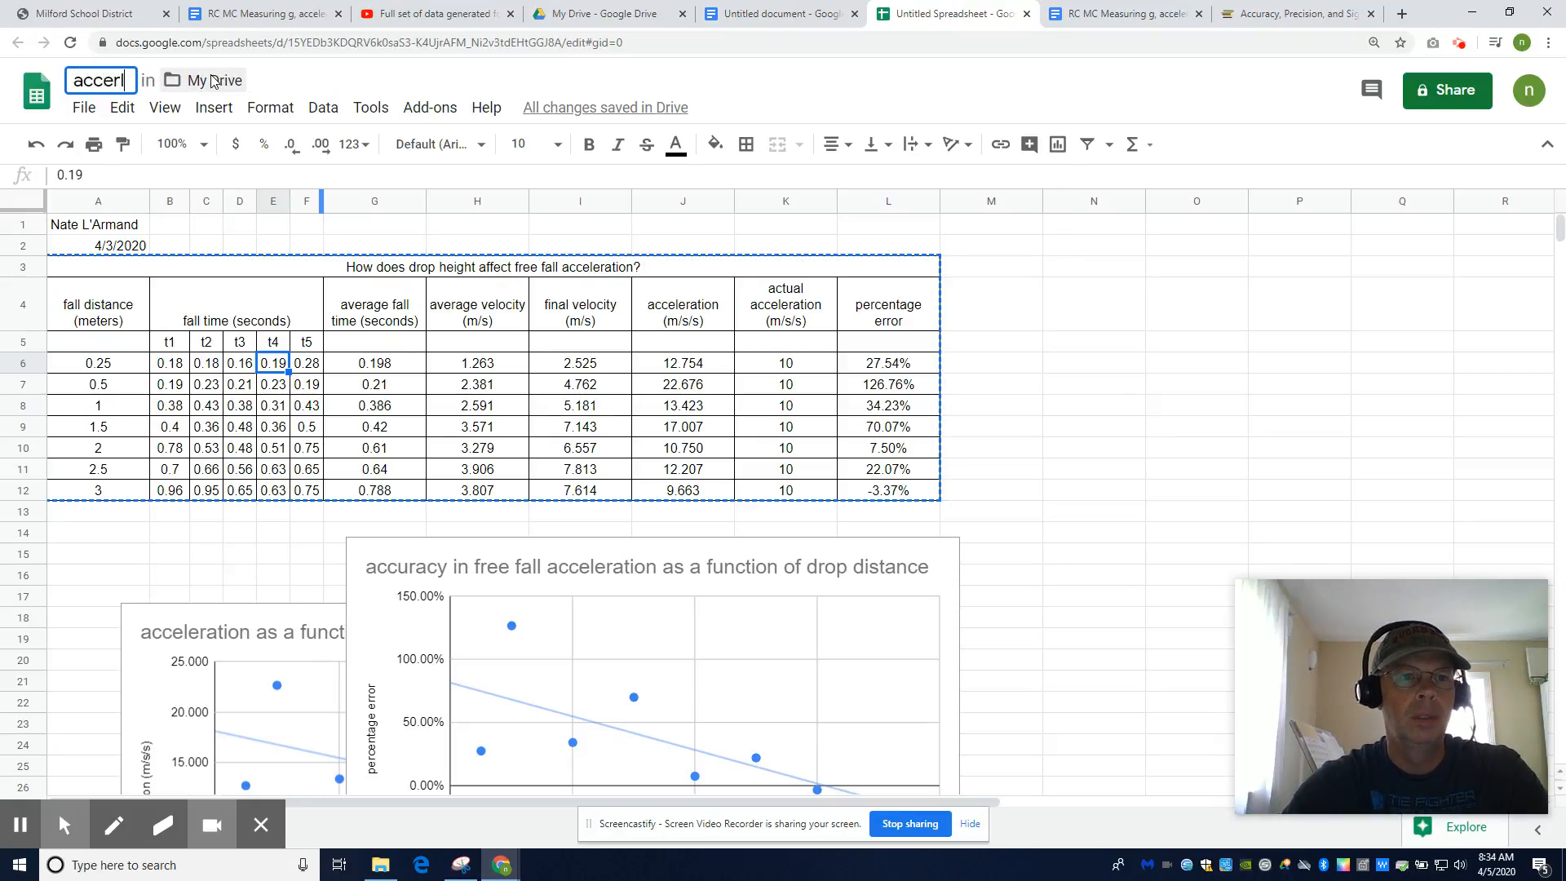
pyautogui.press('BackSpace')
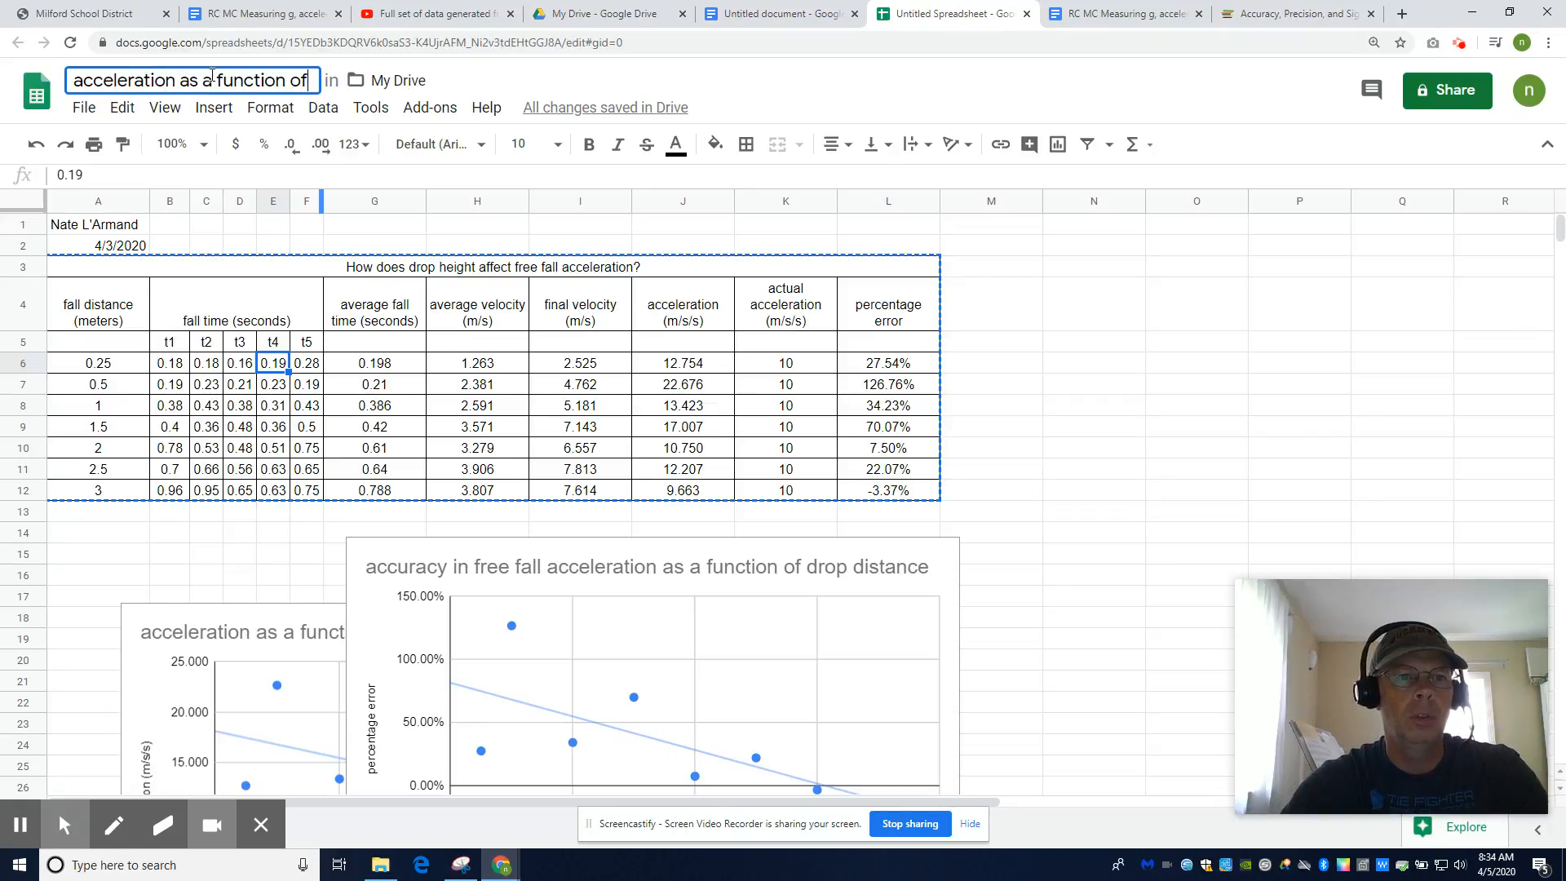
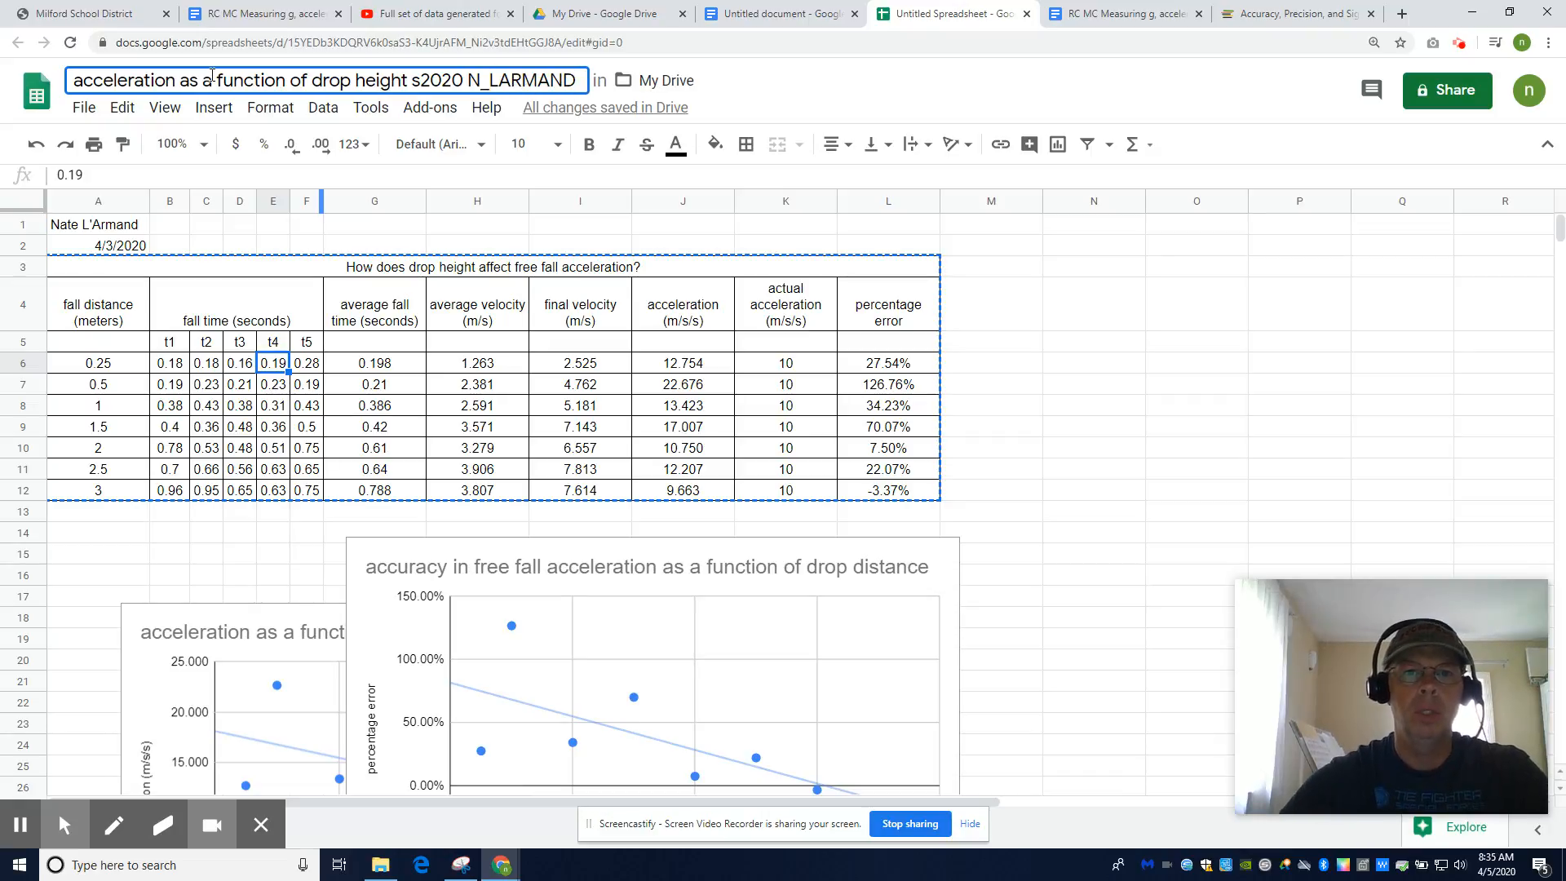
pyautogui.moveTo(578, 80); pyautogui.dragTo(59, 79)
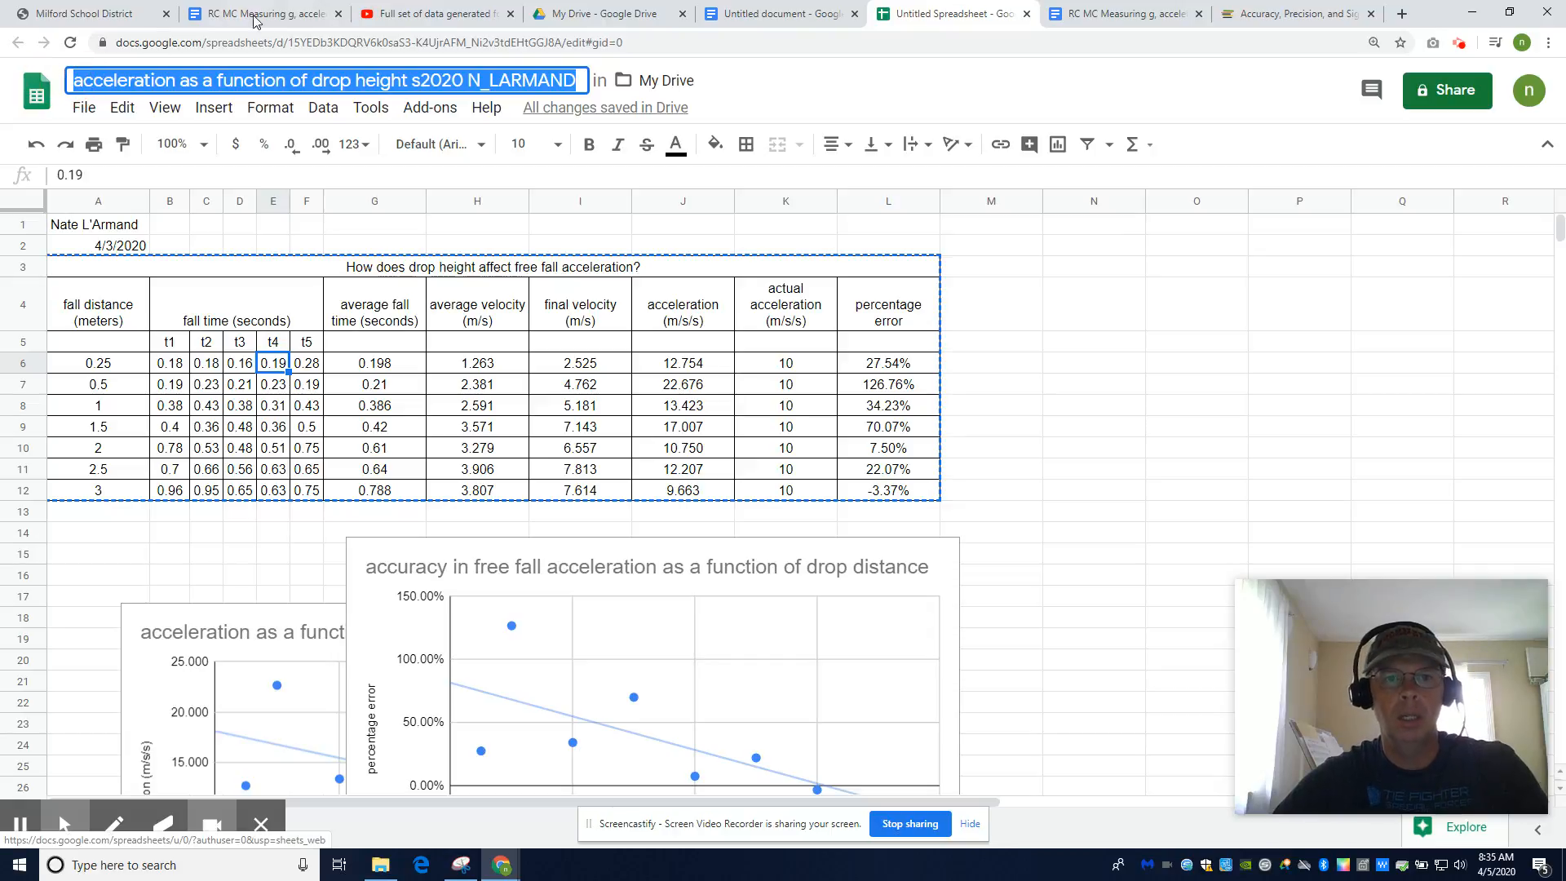
pyautogui.click(781, 13)
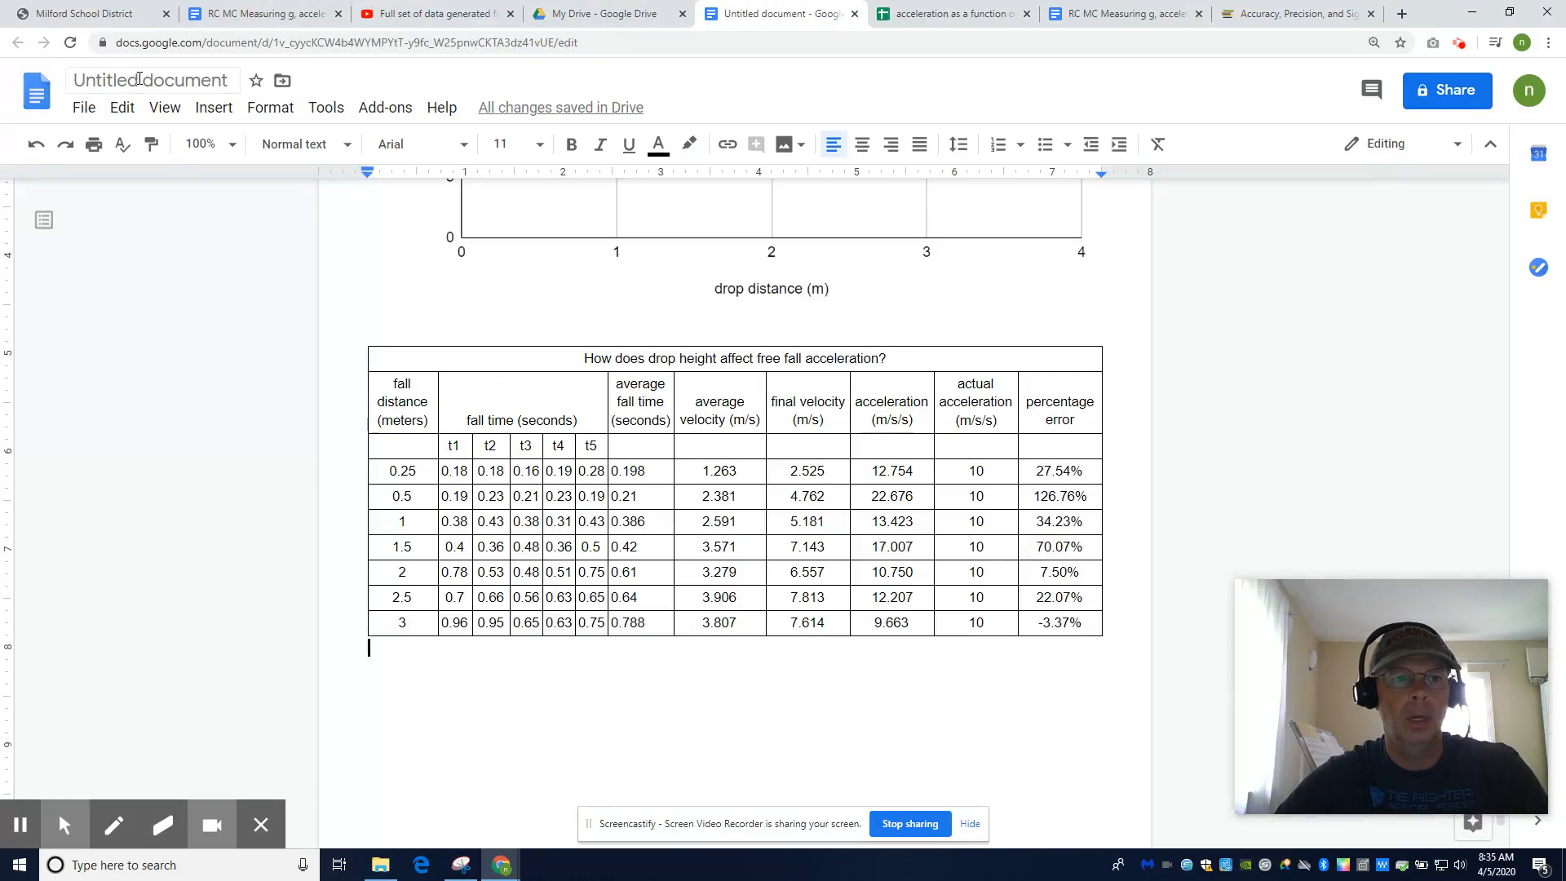
# Title the document with its pasted opening sentence about free fall acceleration
pyautogui.click(139, 78)
pyautogui.write('Free fall acceleration is a physical constant that describes how fast a falling object changes its vertical velocity')
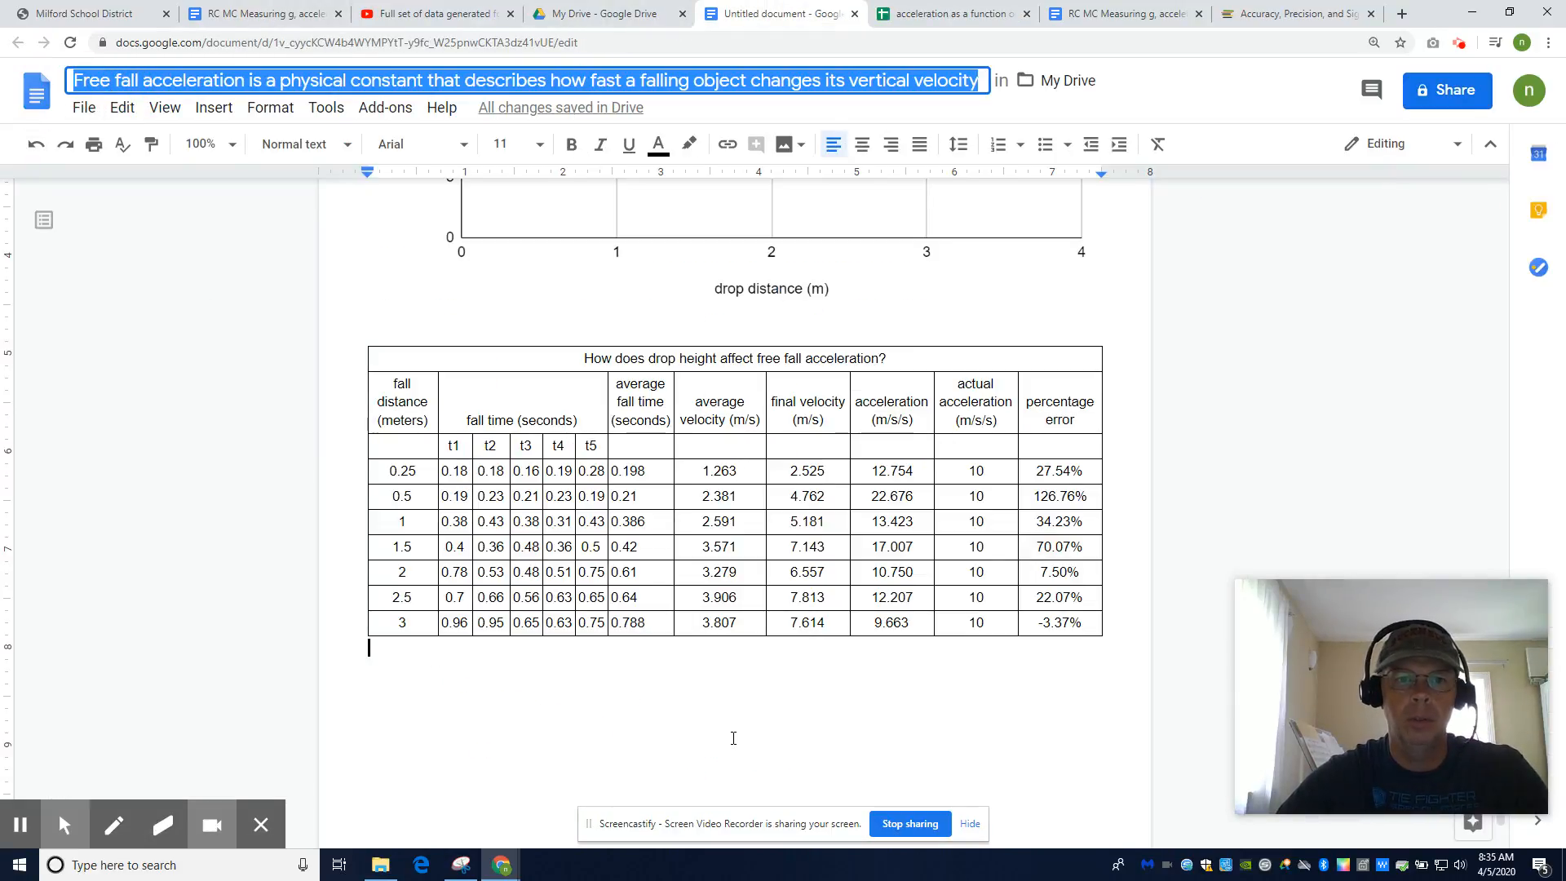
pyautogui.click(721, 701)
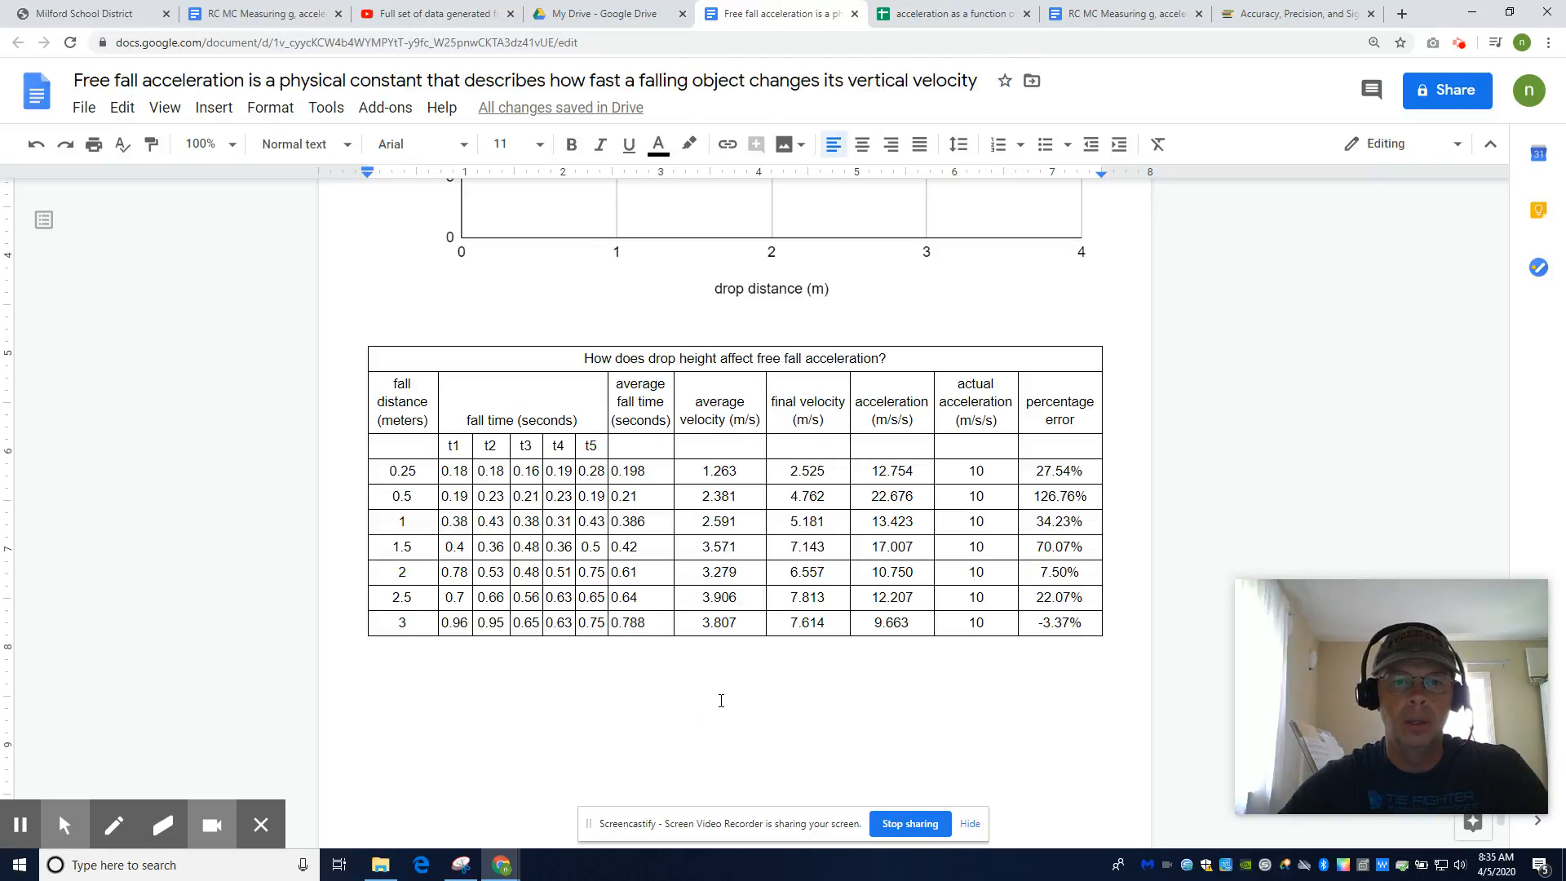
# Zoom out to review the report, then bring up the handwritten PDF in Drive
pyautogui.scroll(7, 810, 419)
pyautogui.scroll(5, 811, 419)
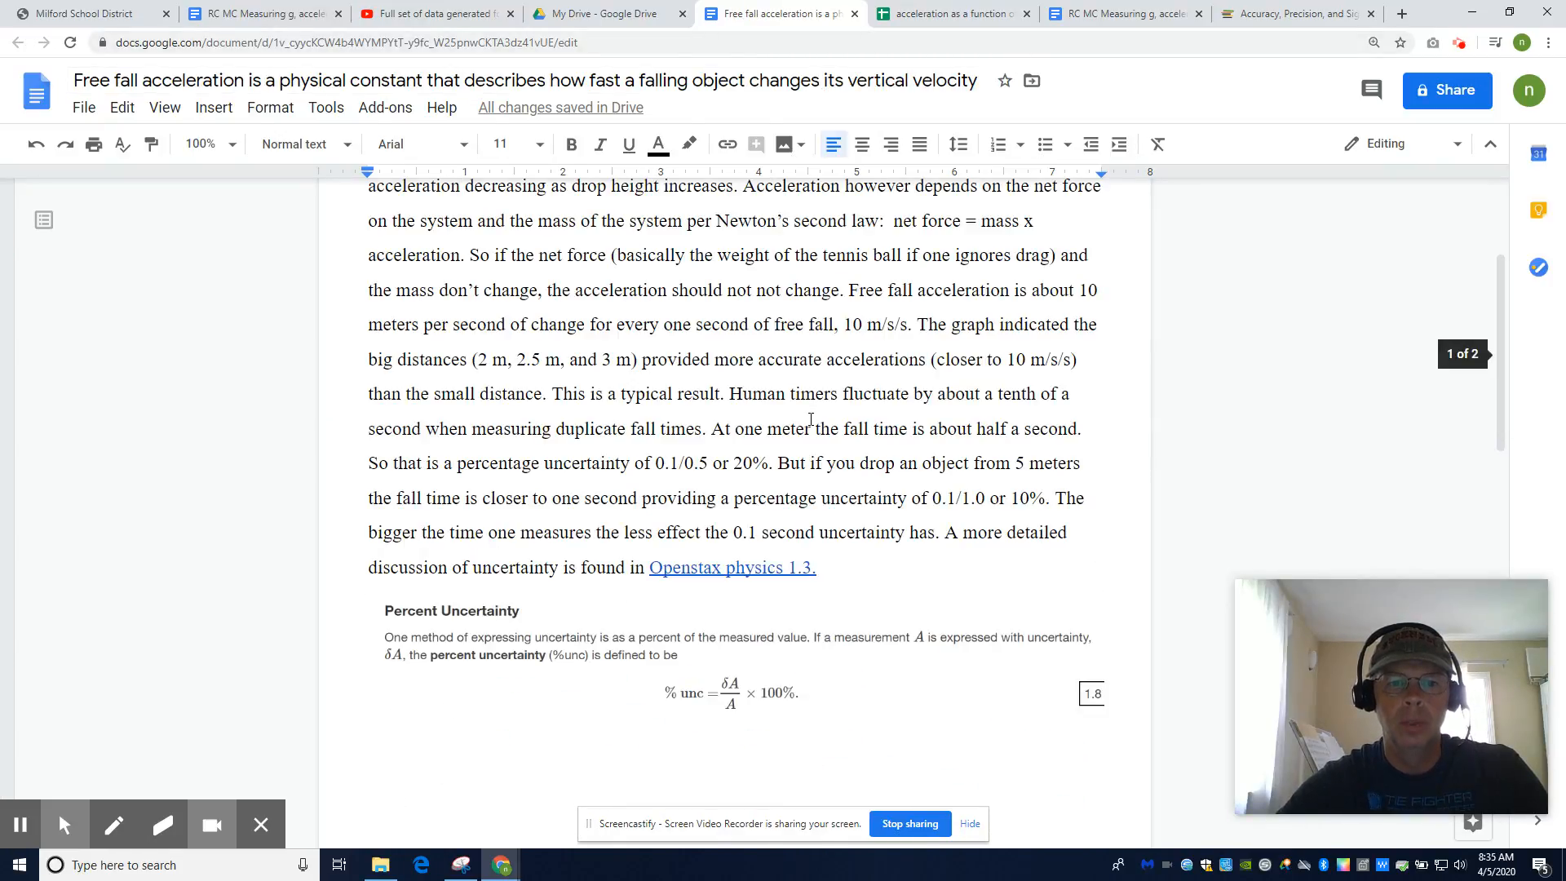
pyautogui.scroll(3, 811, 419)
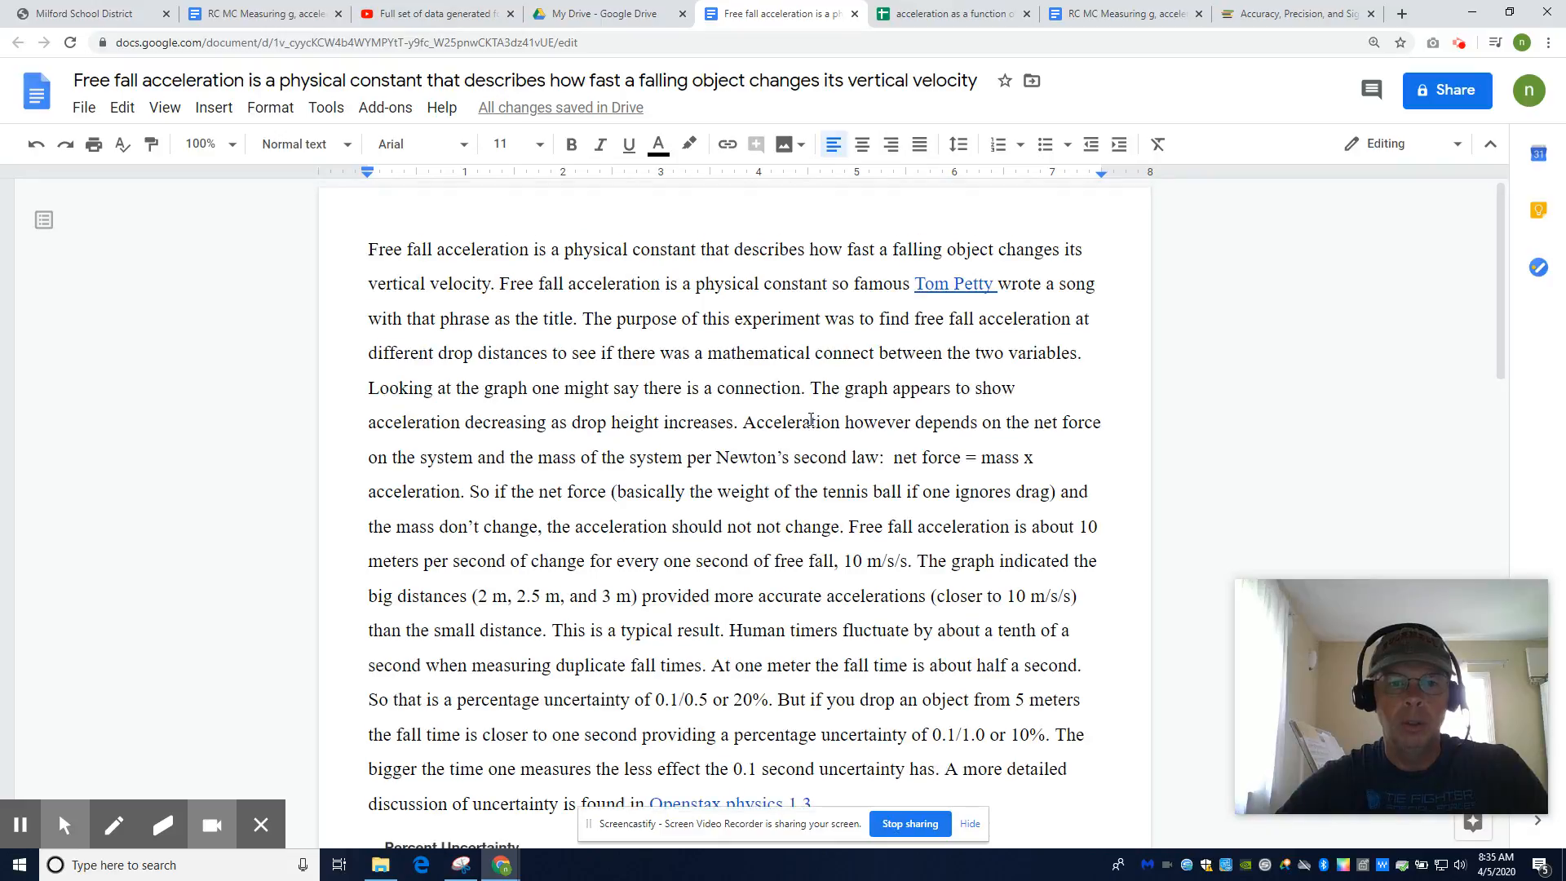
pyautogui.hotkey('ctrl', '-')
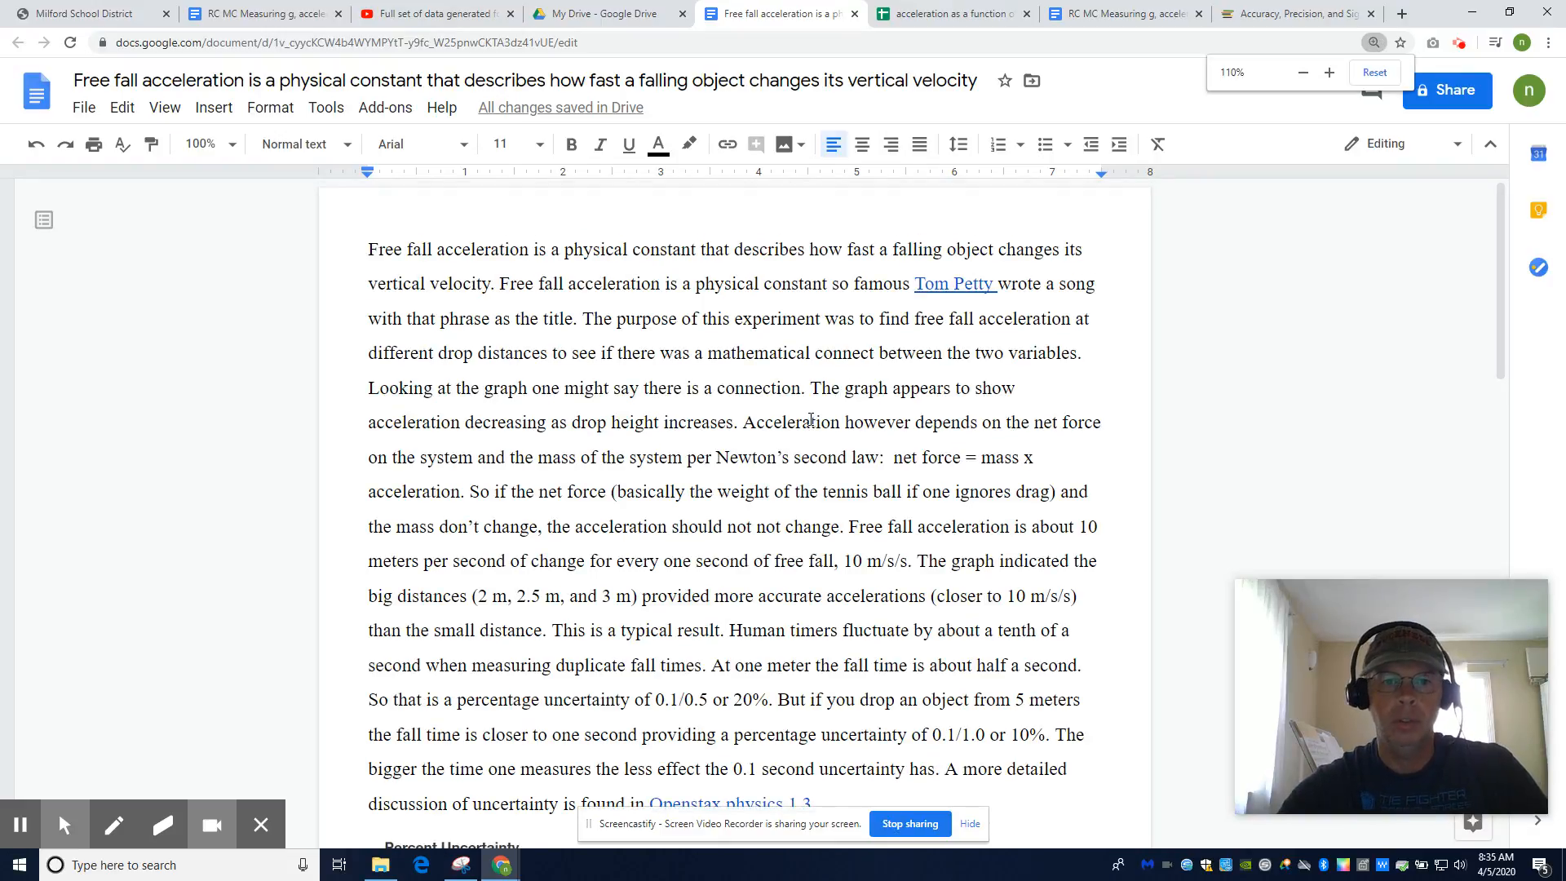
pyautogui.scroll(-15, 744, 424)
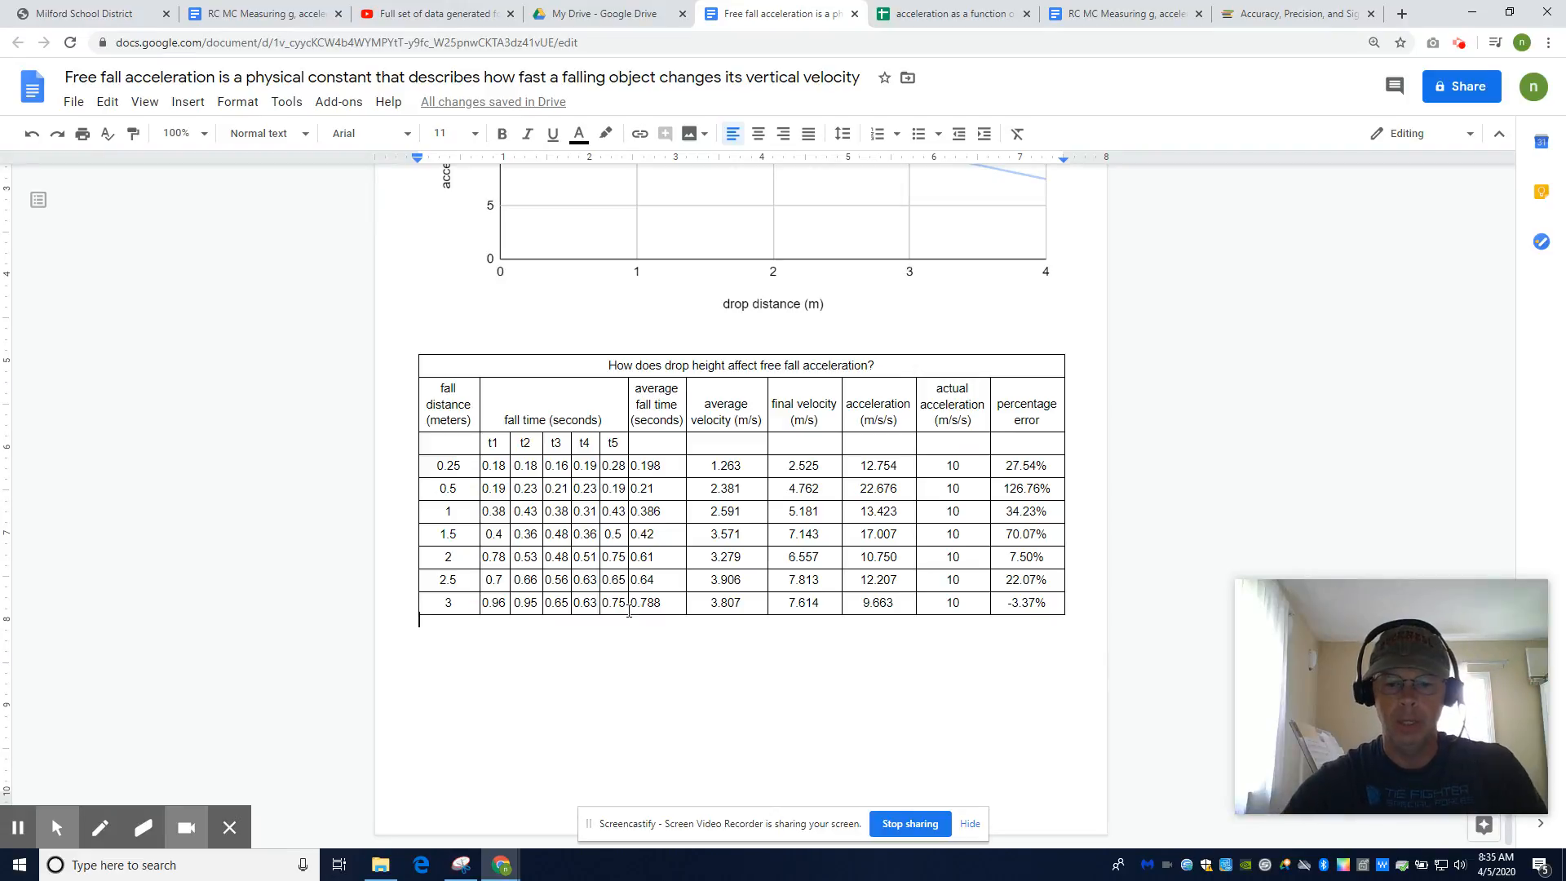
pyautogui.click(620, 14)
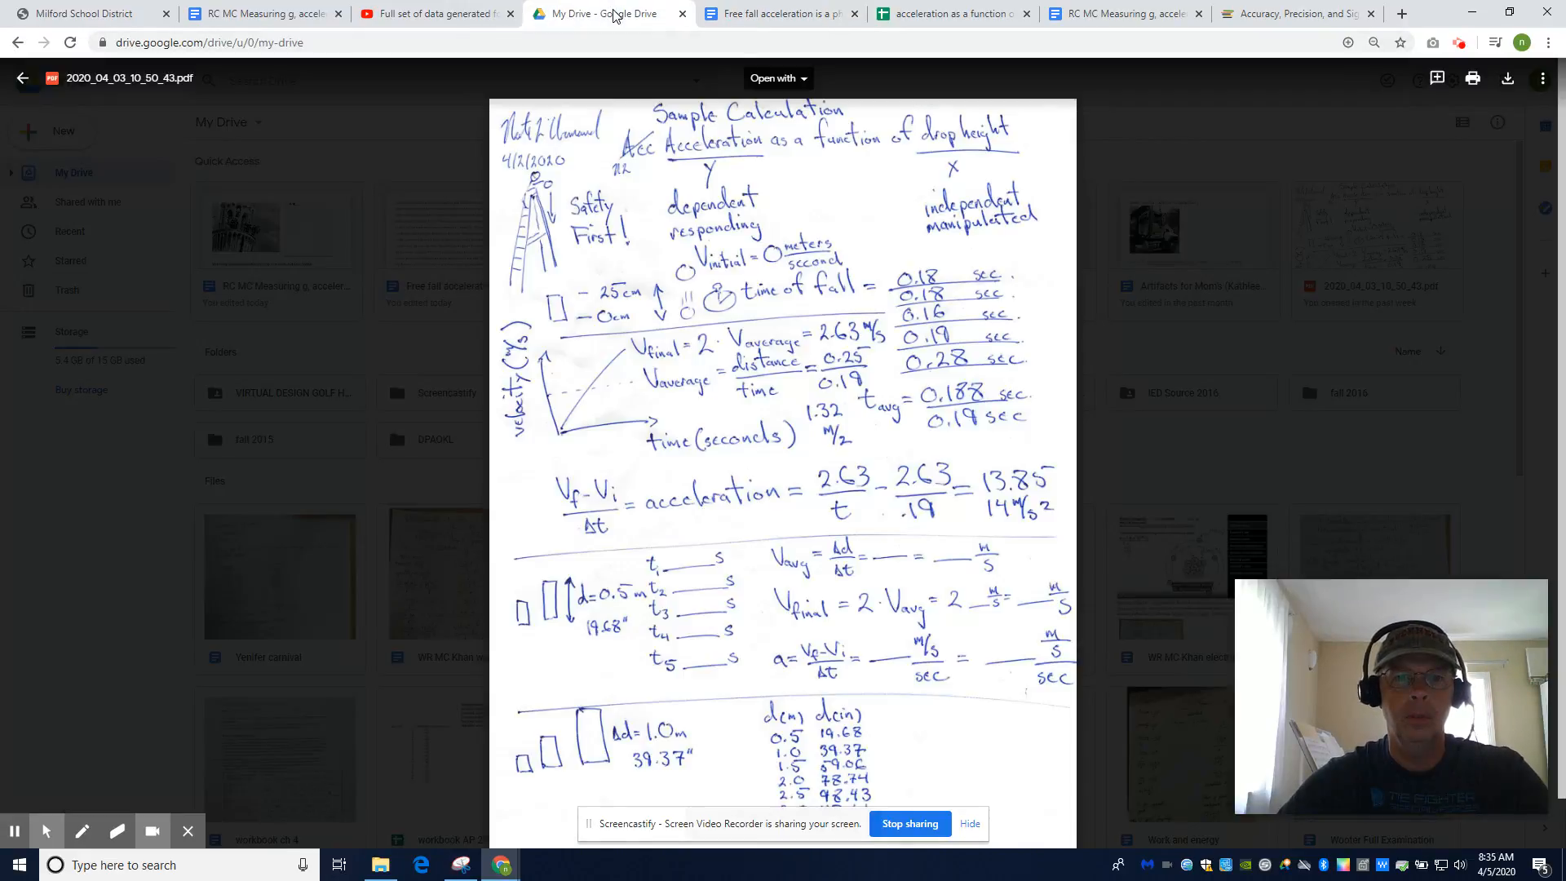
# Take a rectangular snip of the handwritten calculation page and copy it to the clipboard
pyautogui.click(462, 864)
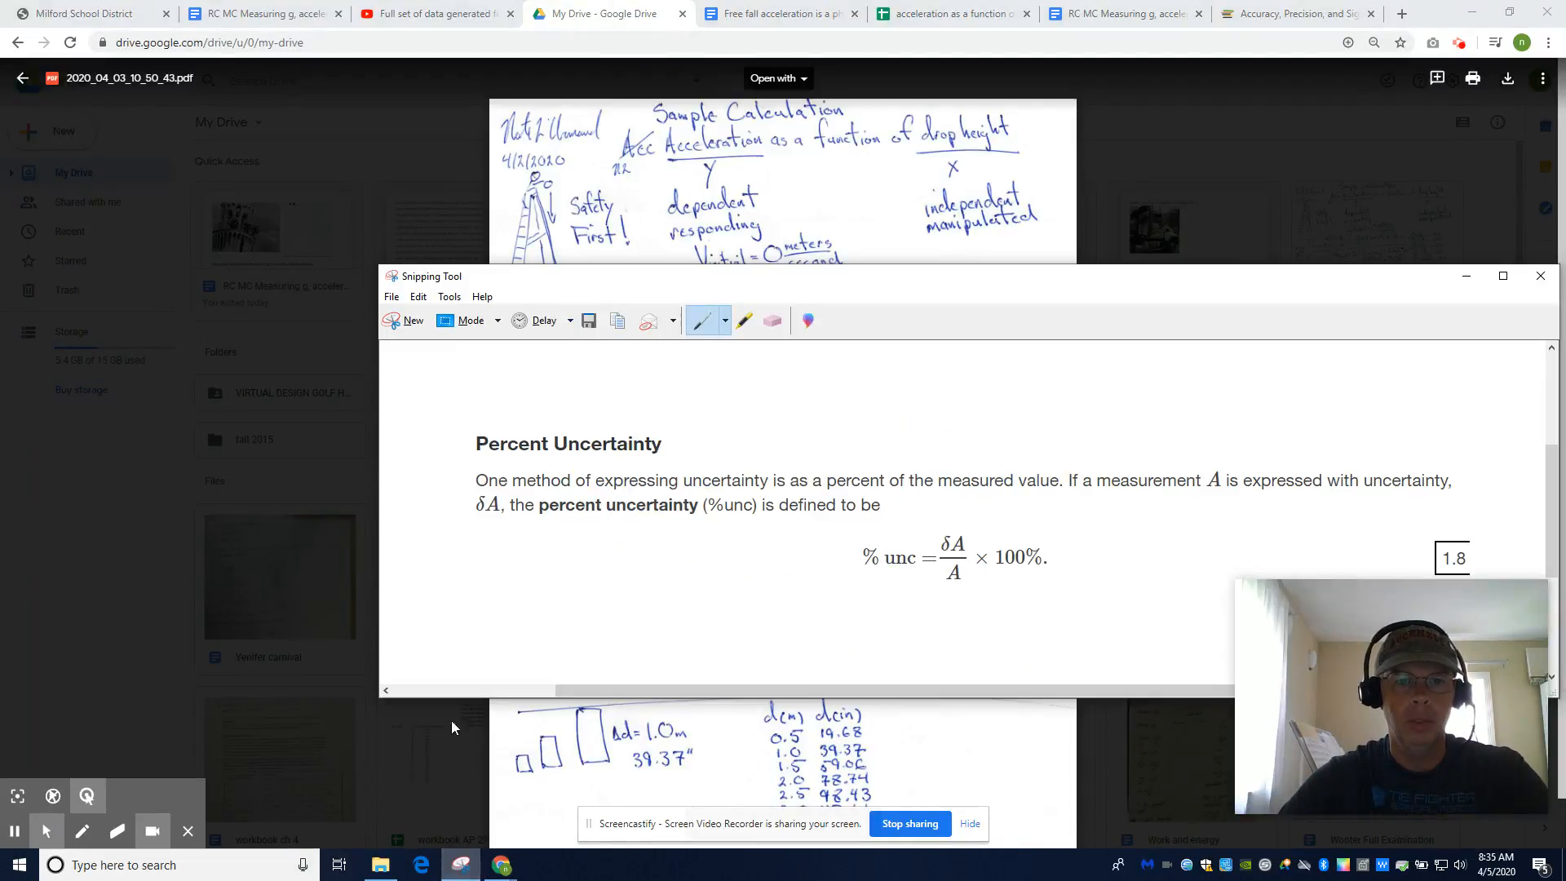
pyautogui.click(403, 320)
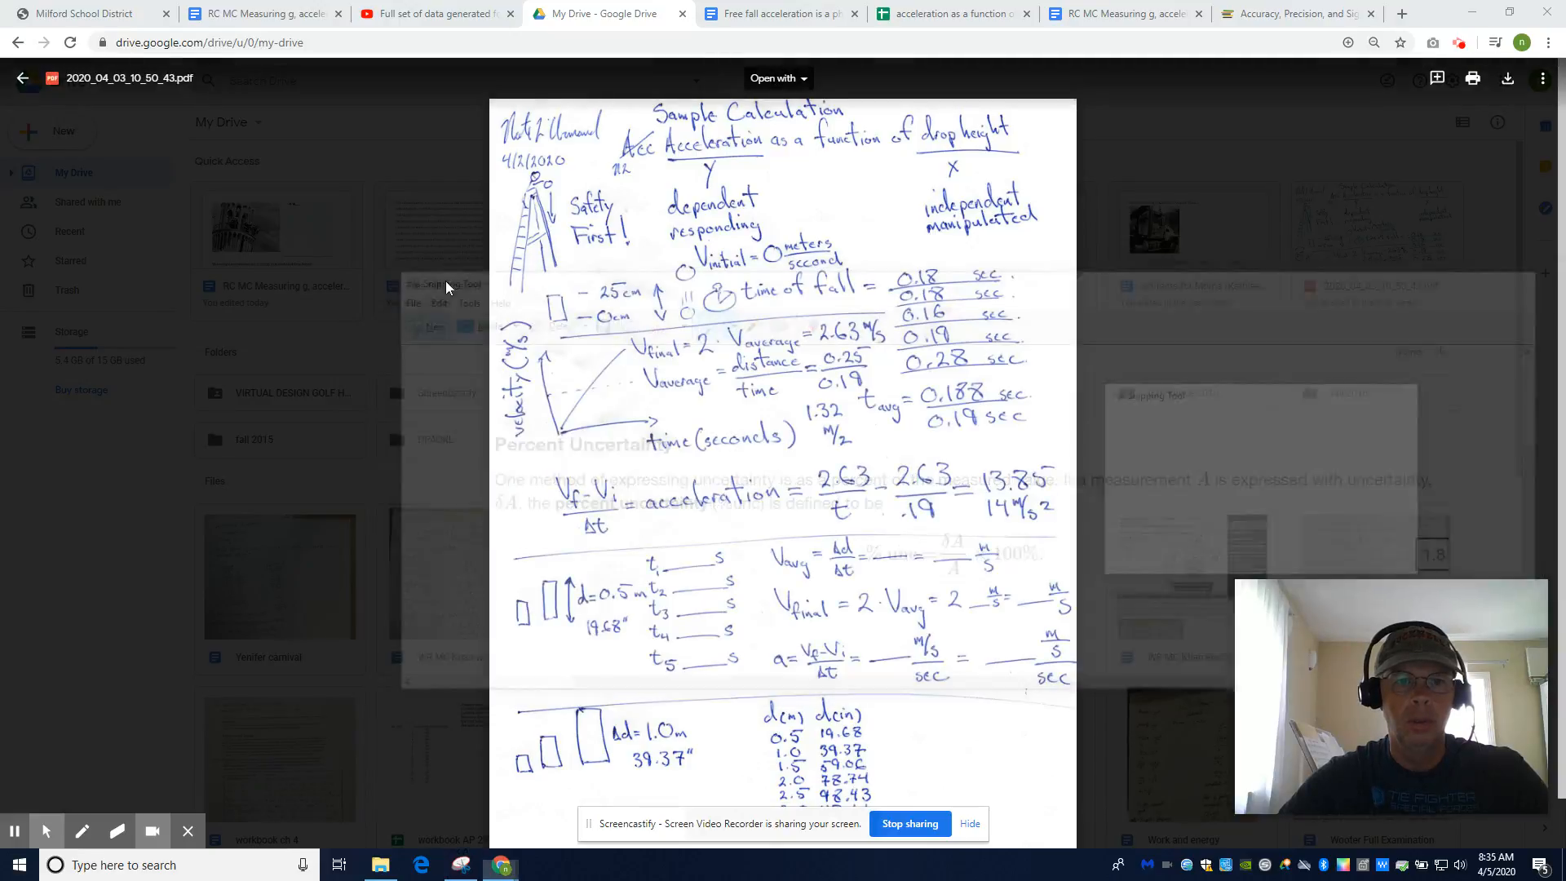
pyautogui.moveTo(495, 101); pyautogui.dragTo(1066, 806)
pyautogui.rightClick(943, 360)
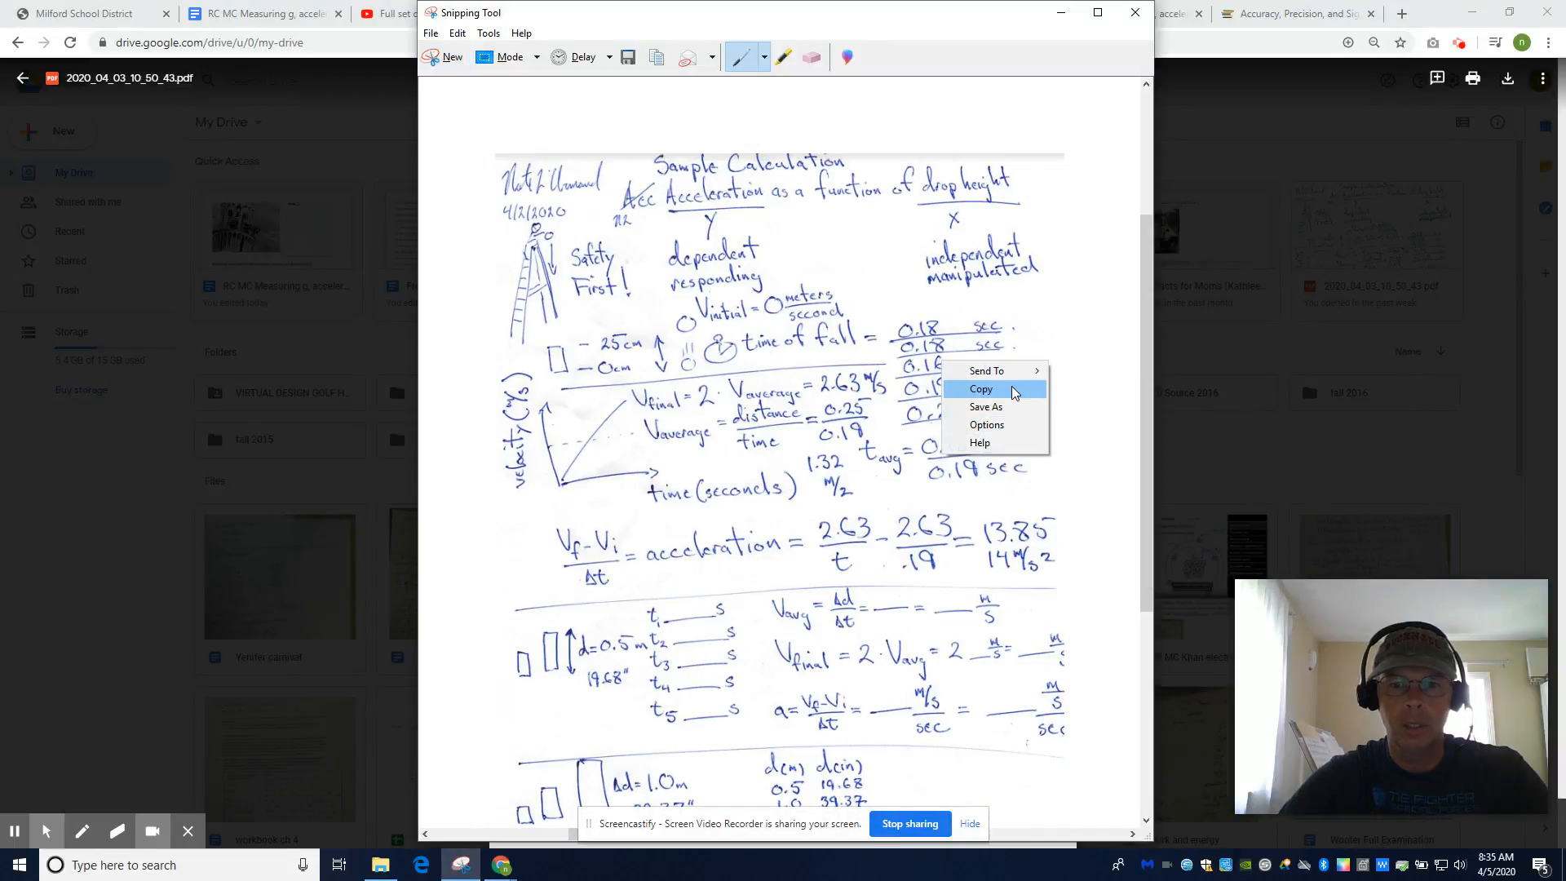
pyautogui.click(1012, 391)
pyautogui.click(1060, 13)
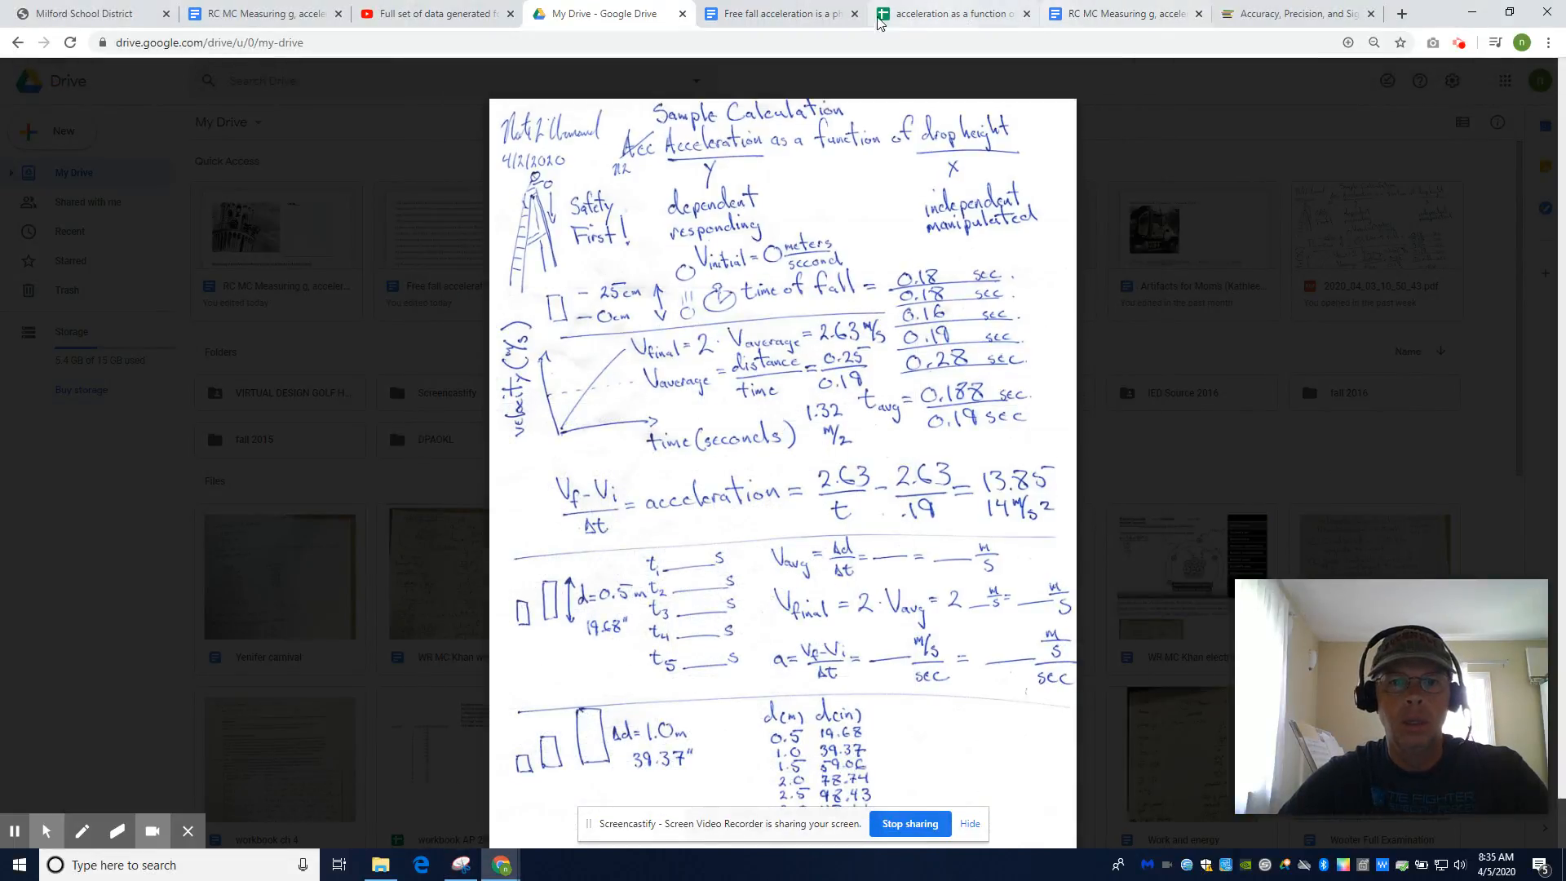
pyautogui.click(803, 20)
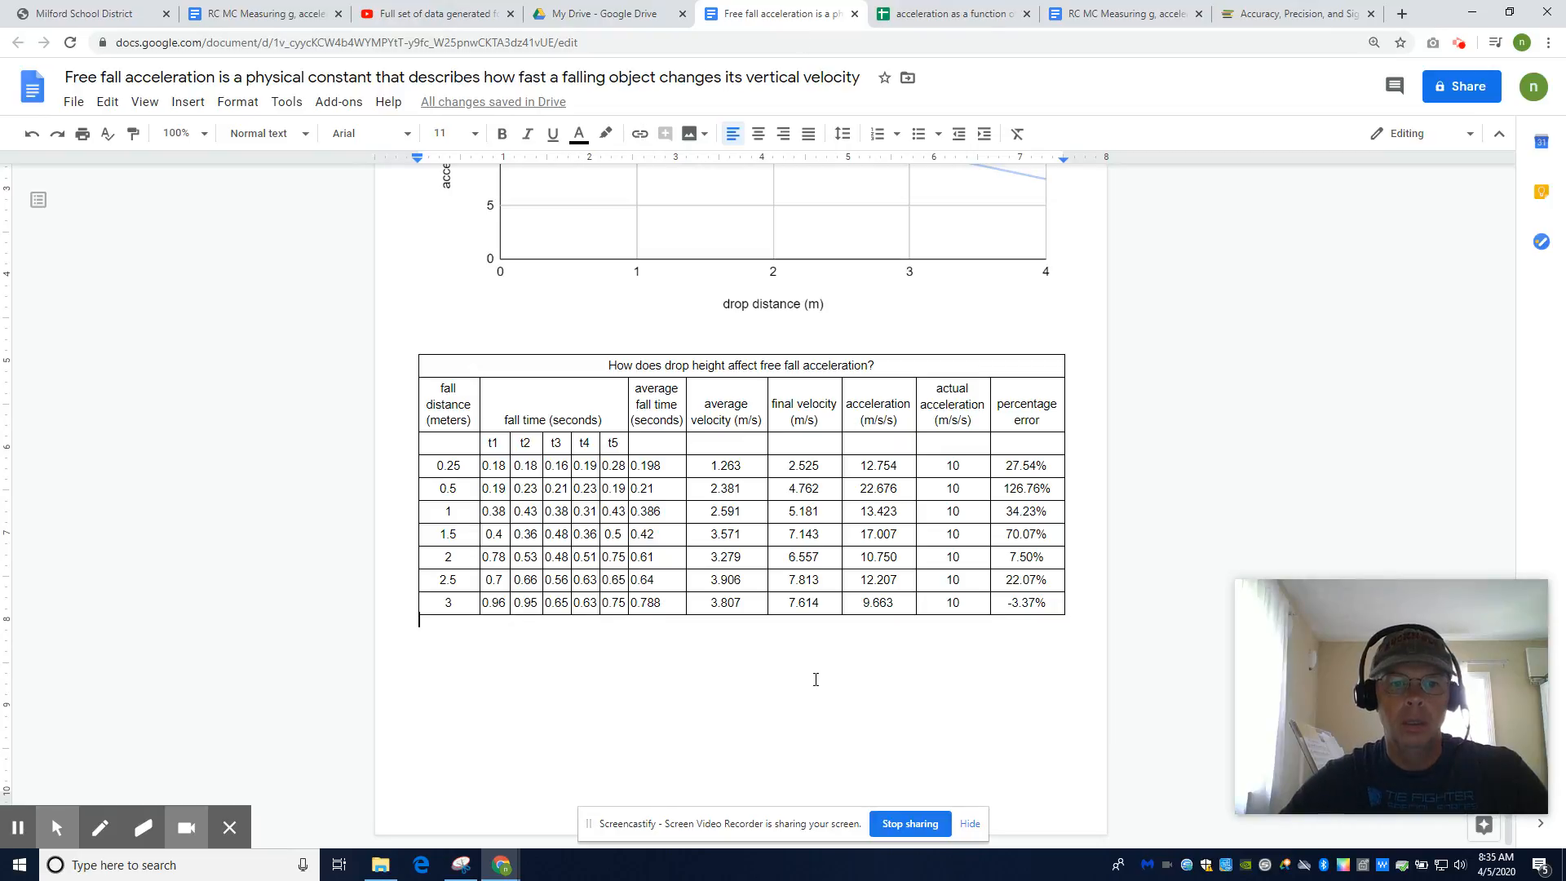
# Paste the calculation snip under the data table and shrink it by its corner handle
pyautogui.click(816, 679)
pyautogui.hotkey('ctrl', 'v')
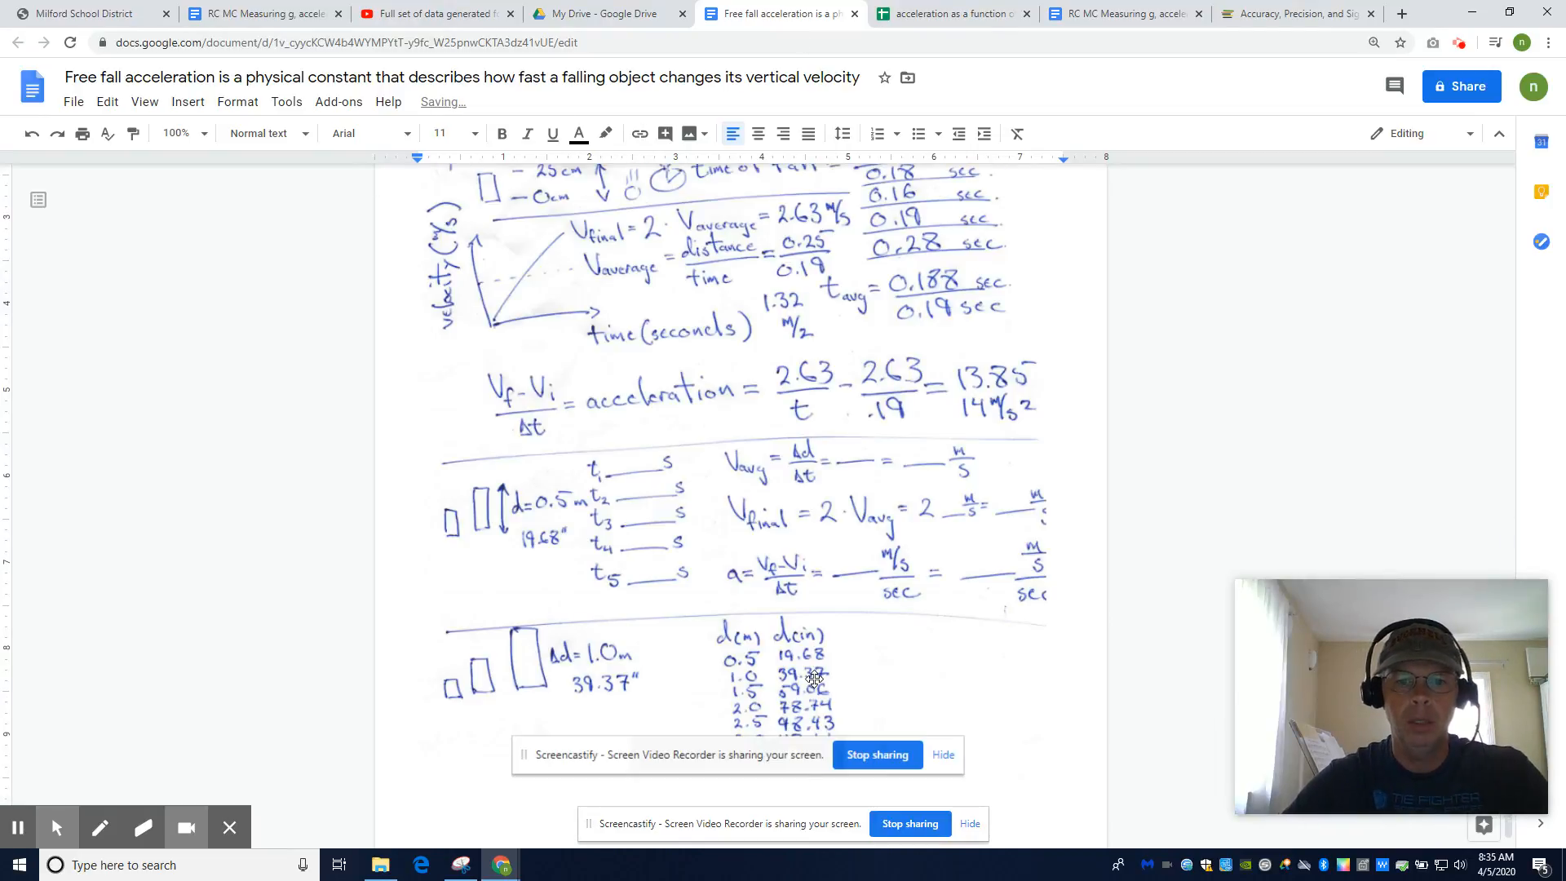
pyautogui.click(979, 746)
pyautogui.moveTo(1045, 777); pyautogui.dragTo(907, 393)
pyautogui.scroll(20, 946, 669)
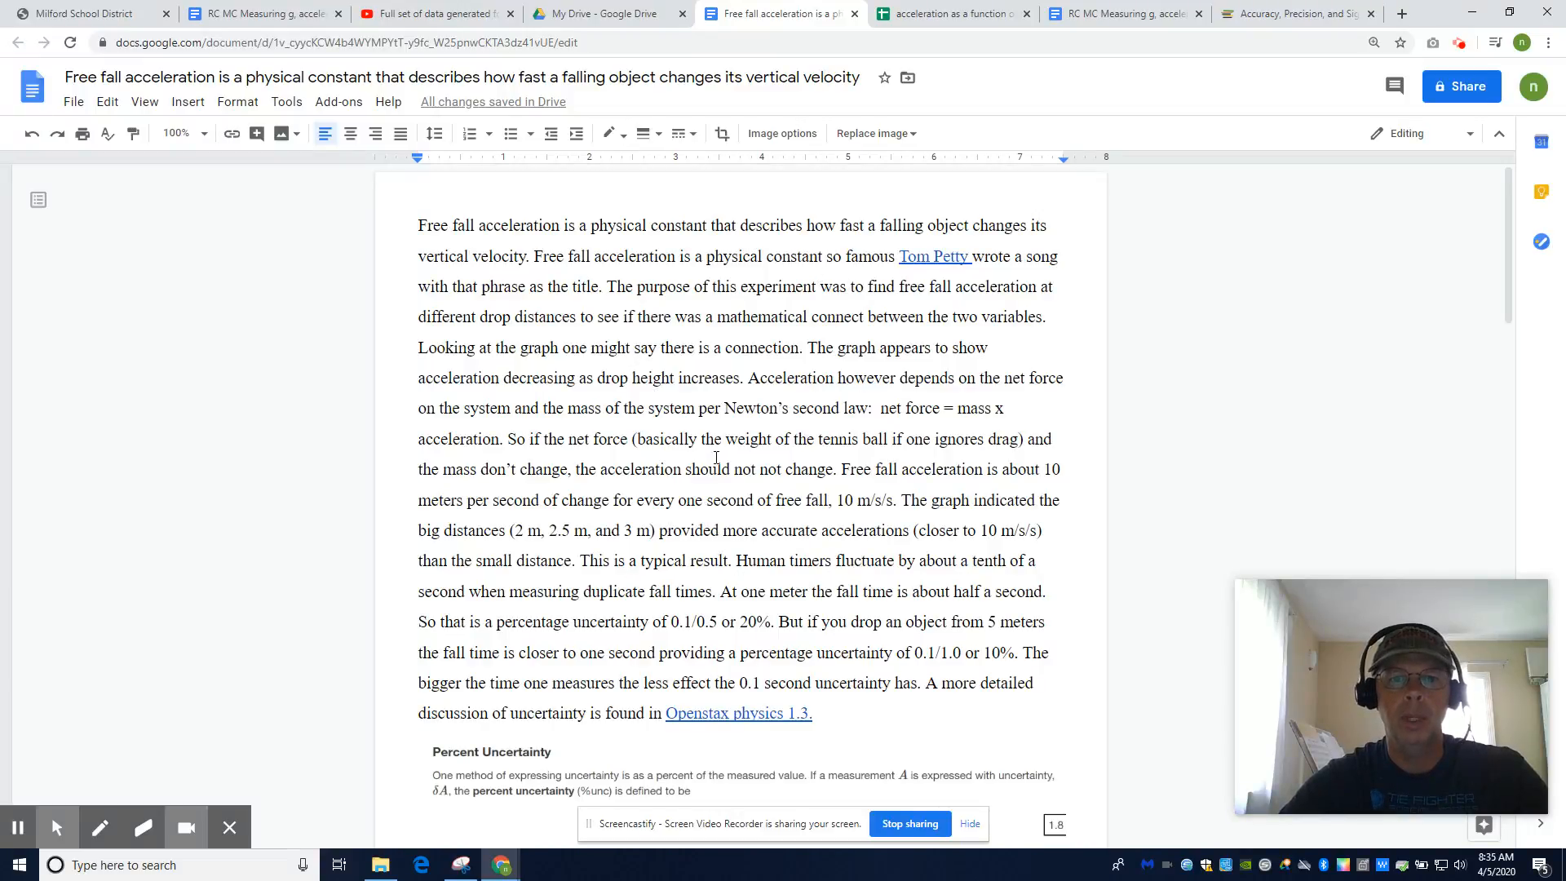
pyautogui.scroll(-9, 745, 510)
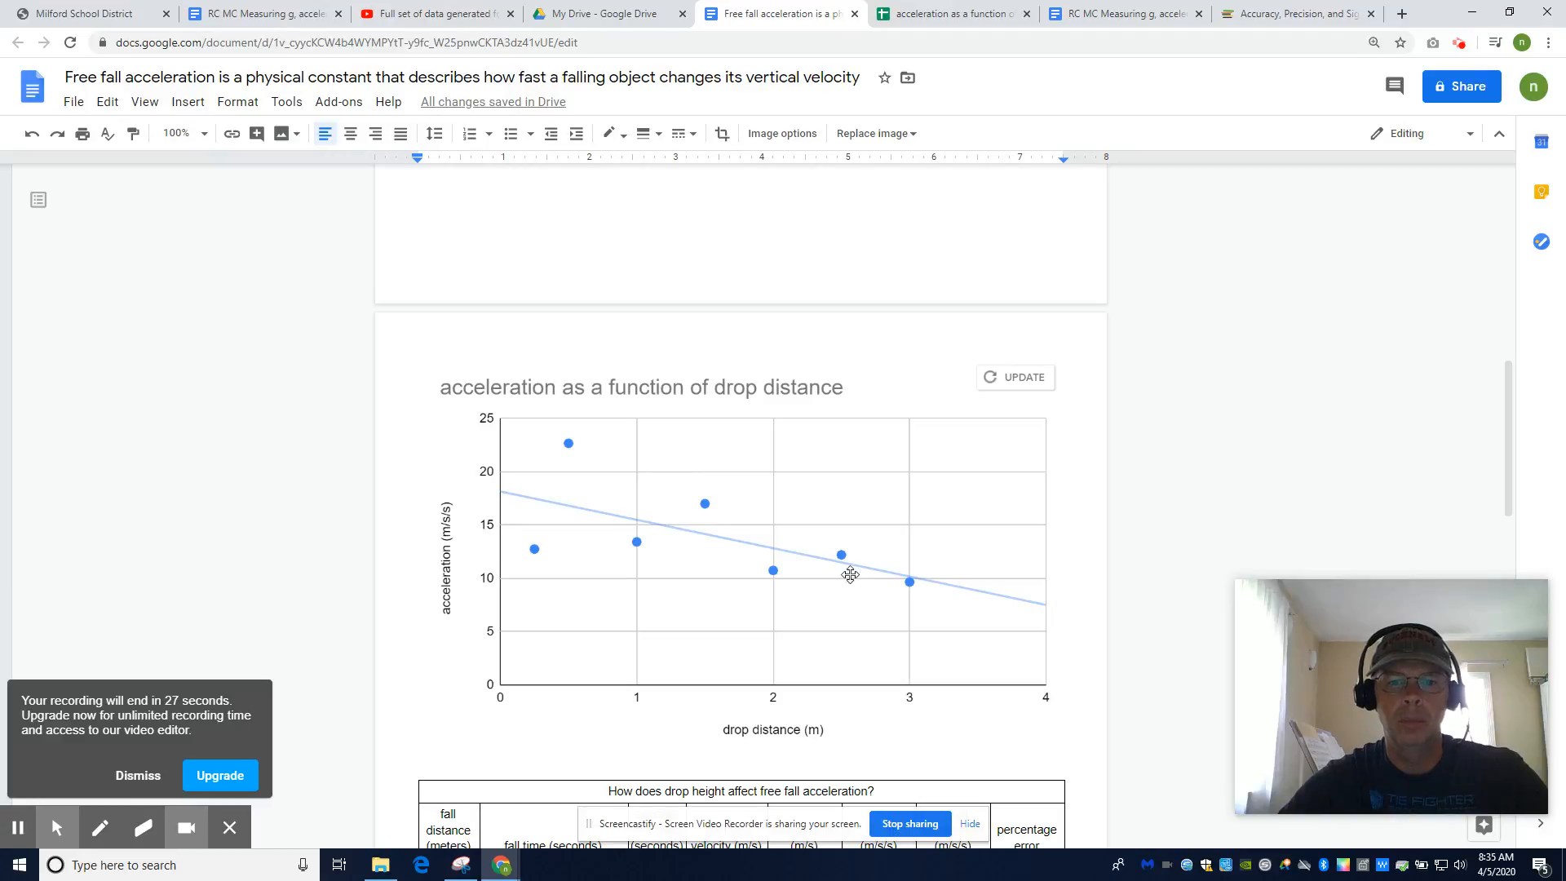
pyautogui.scroll(-1, 889, 576)
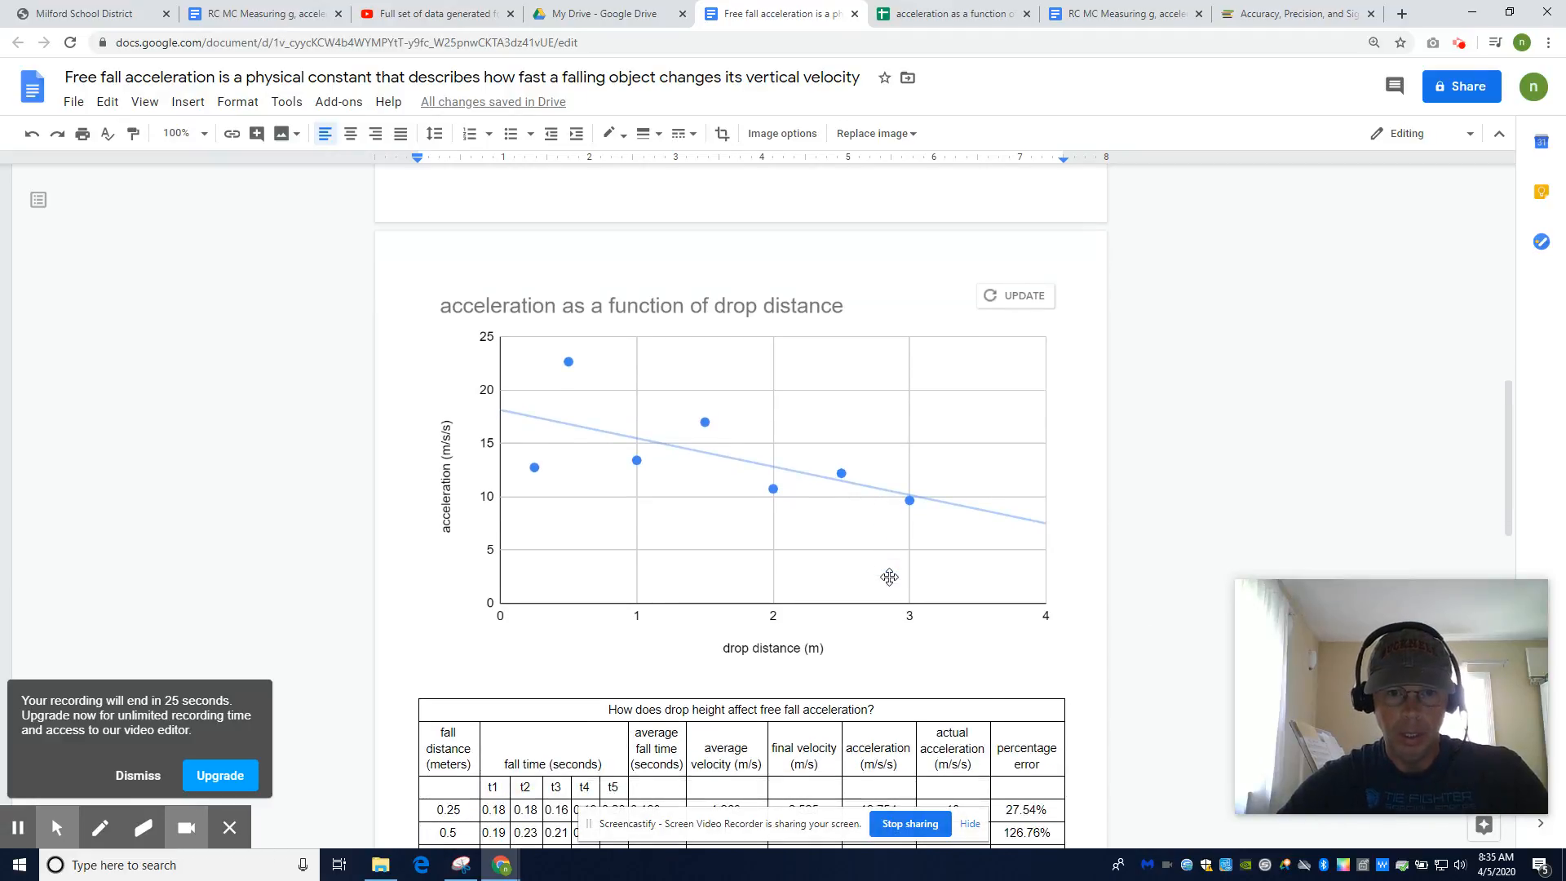
pyautogui.scroll(10, 889, 576)
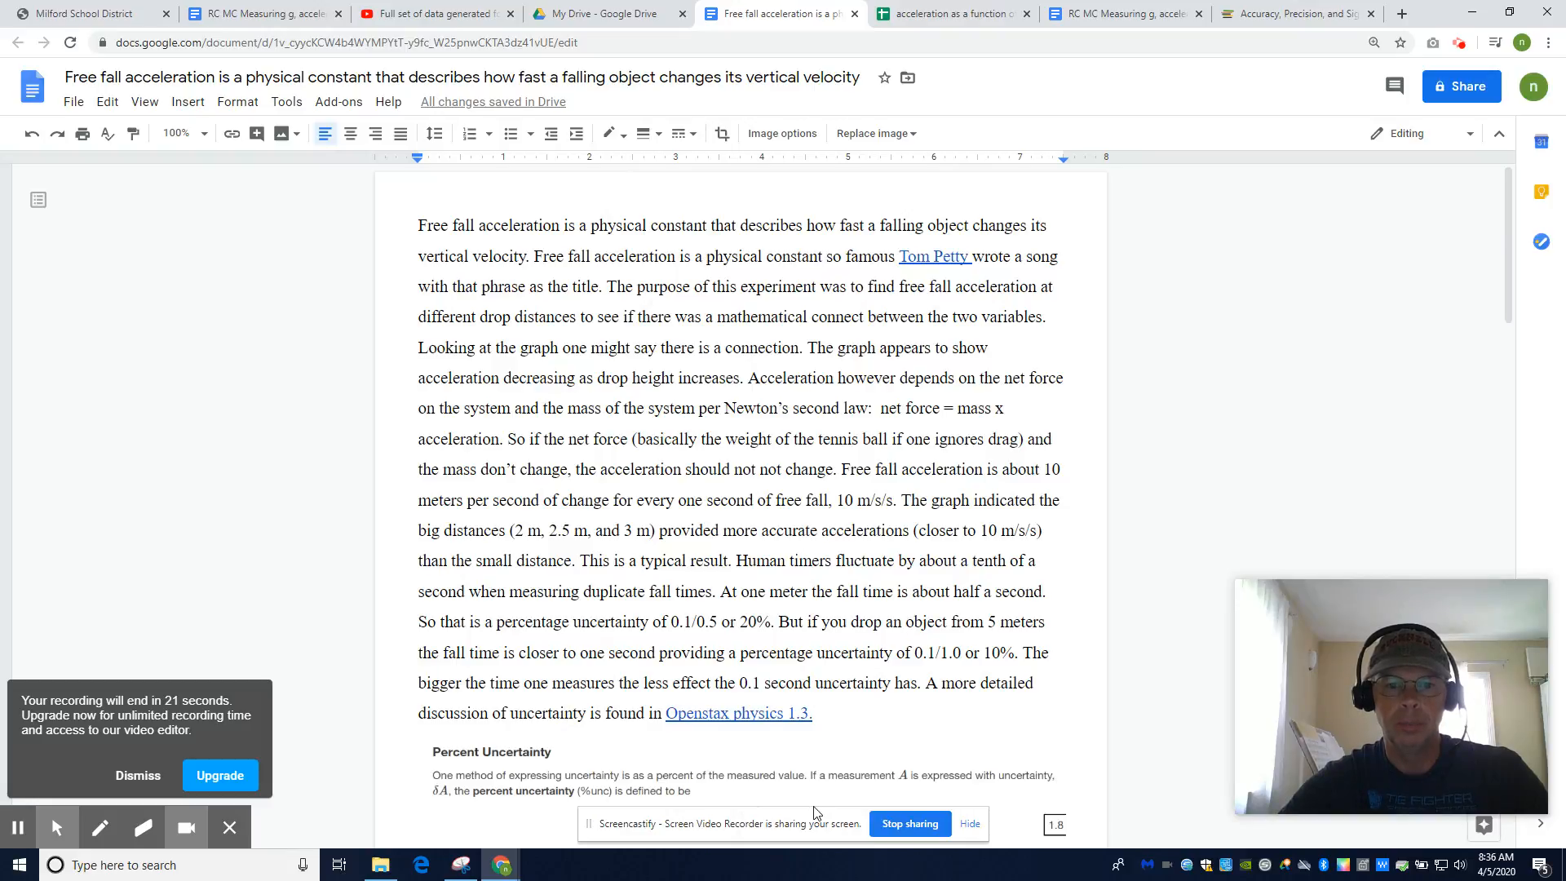
pyautogui.scroll(-10, 779, 433)
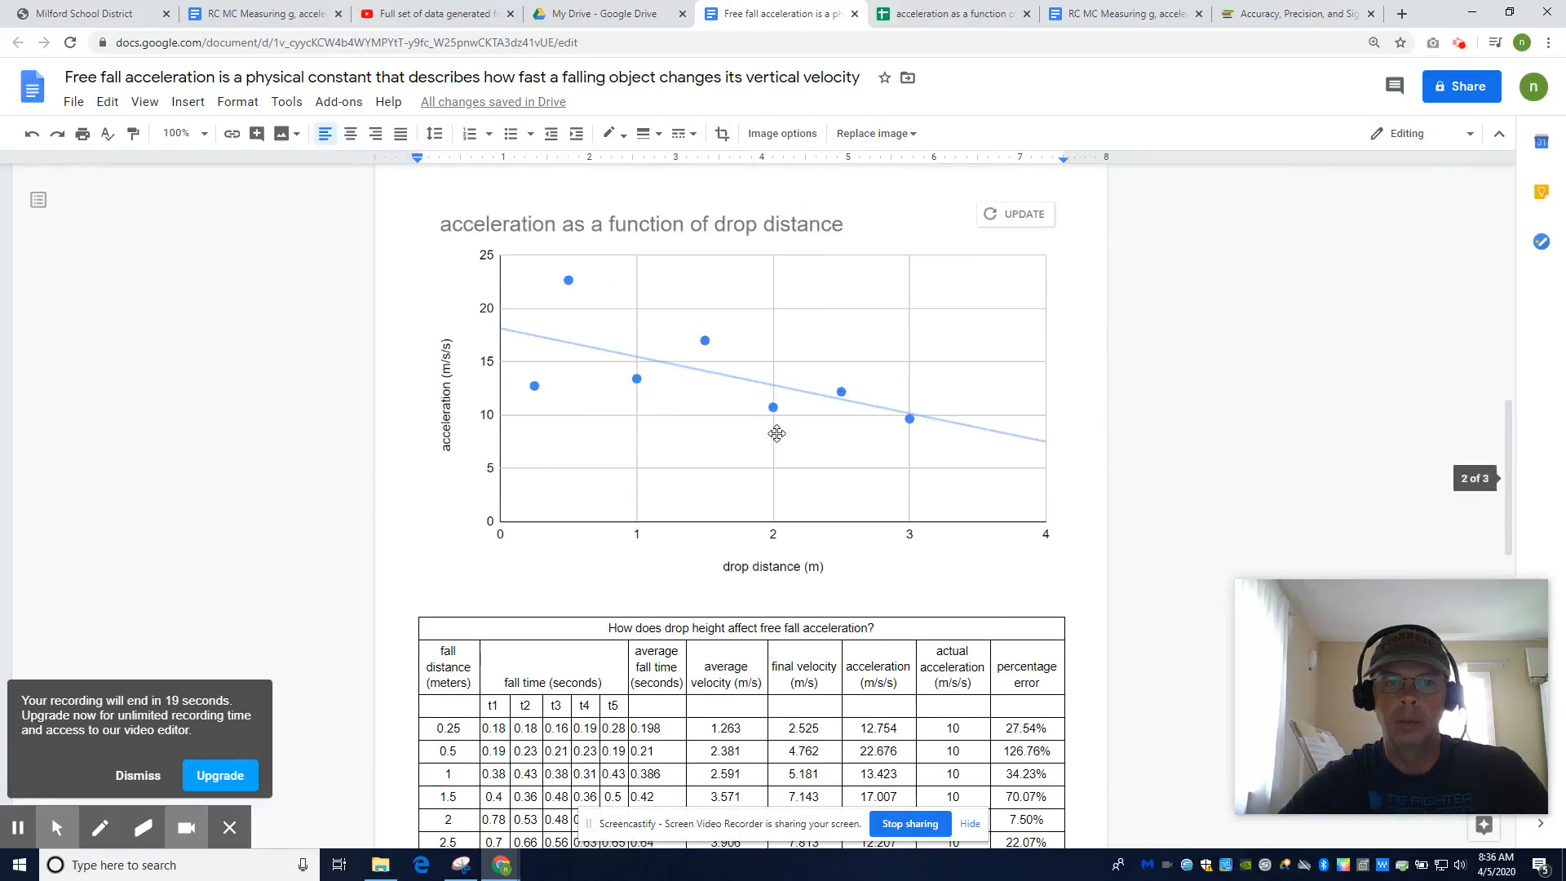